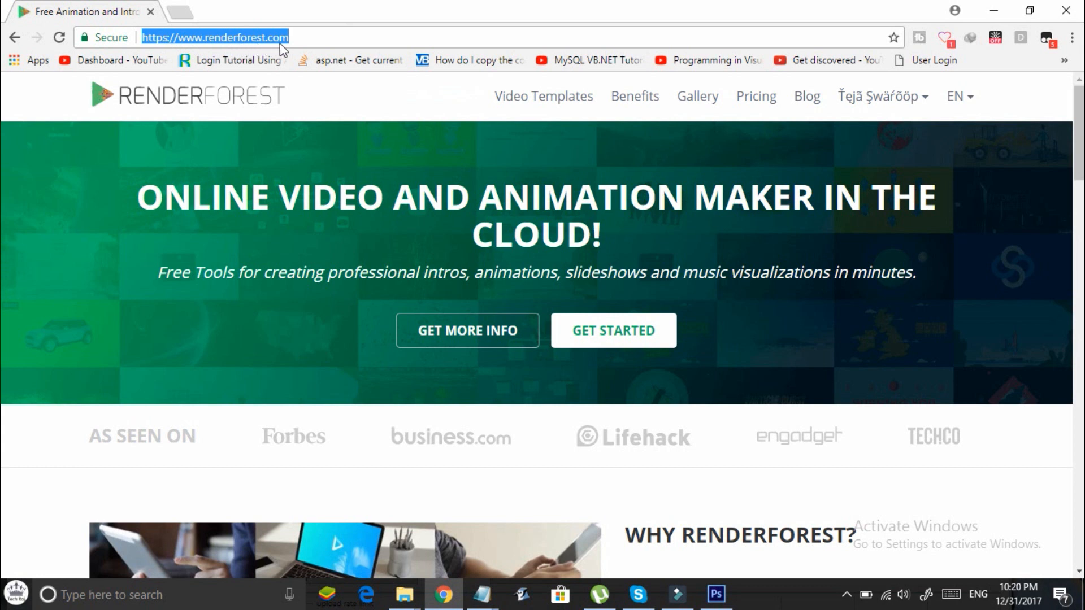
Open the Video Templates page and browse the available logo, slideshow and promo templates.
{"action": "left_click", "coordinate": [313, 38]}
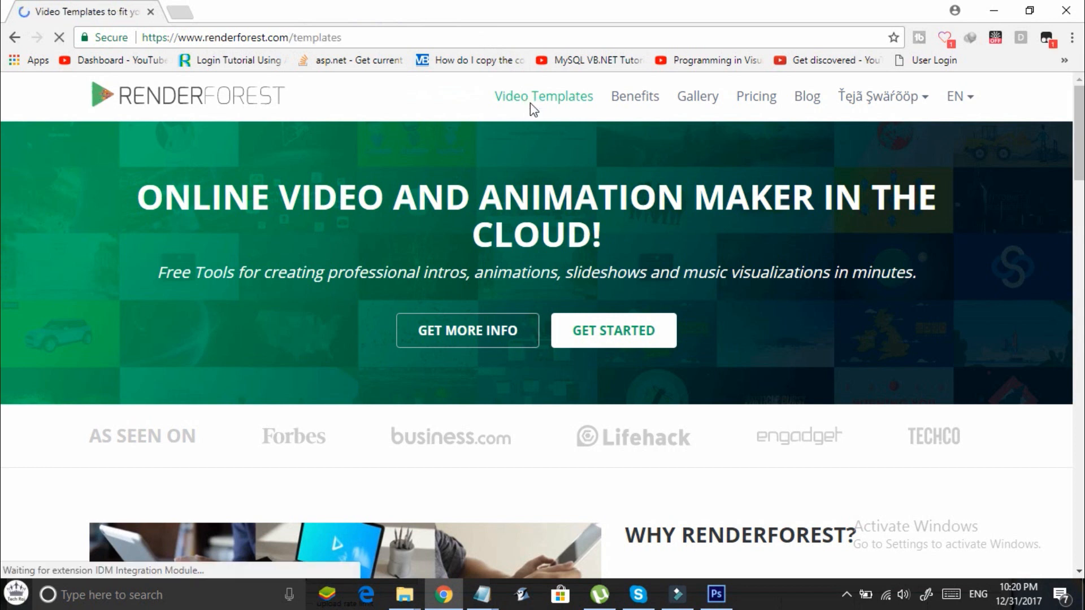
{"action": "scroll", "coordinate": [513, 295], "scroll_direction": "down", "scroll_amount": 8}
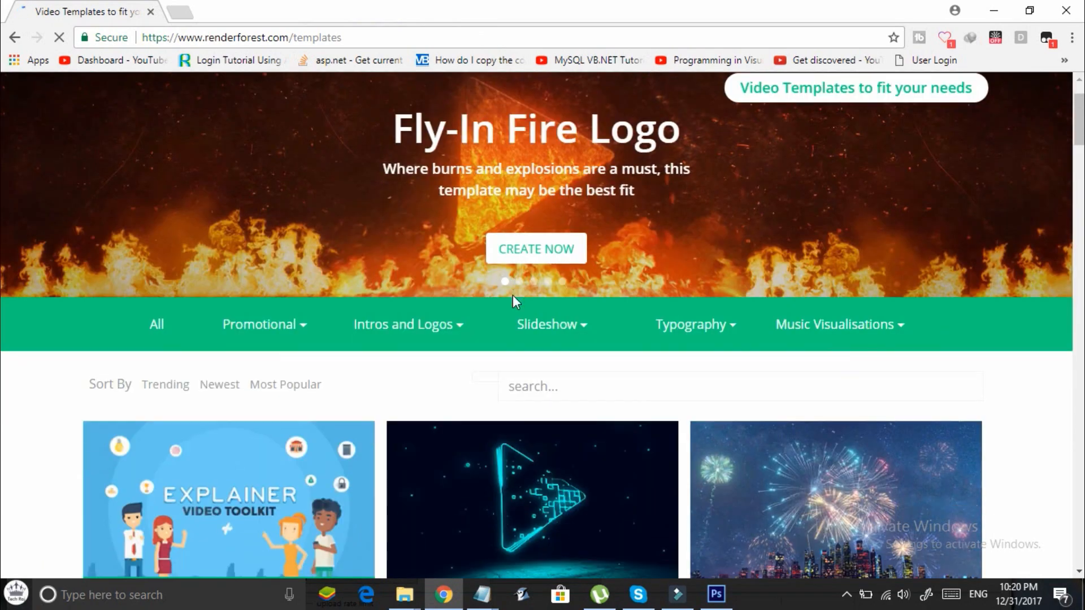
{"action": "scroll", "coordinate": [514, 305], "scroll_direction": "down", "scroll_amount": 15}
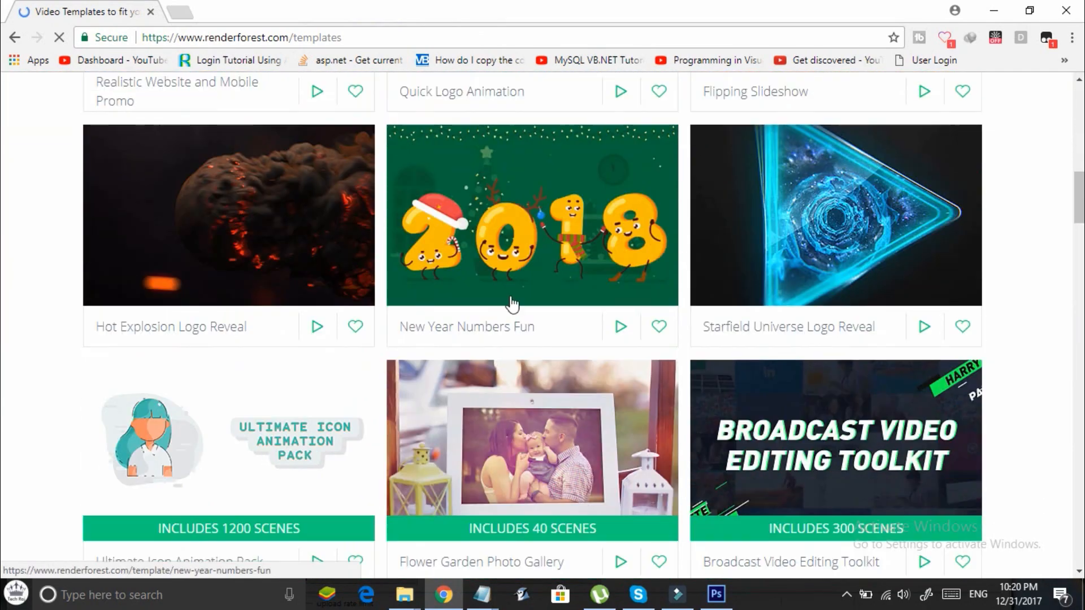
{"action": "scroll", "coordinate": [513, 304], "scroll_direction": "up", "scroll_amount": 15}
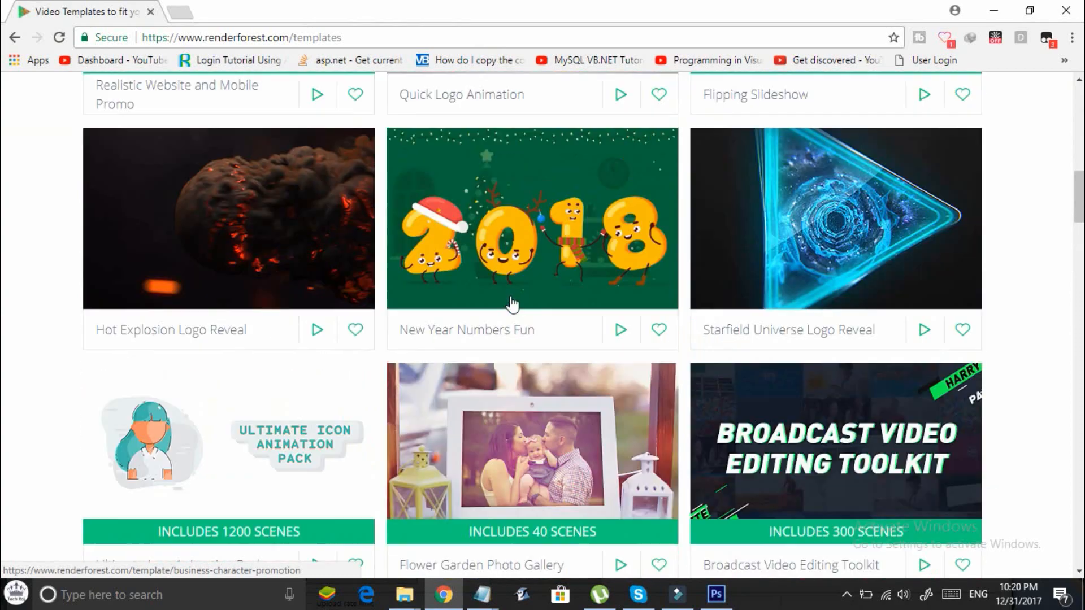
{"action": "scroll", "coordinate": [512, 304], "scroll_direction": "up", "scroll_amount": 2}
{"action": "scroll", "coordinate": [512, 304], "scroll_direction": "down", "scroll_amount": 8}
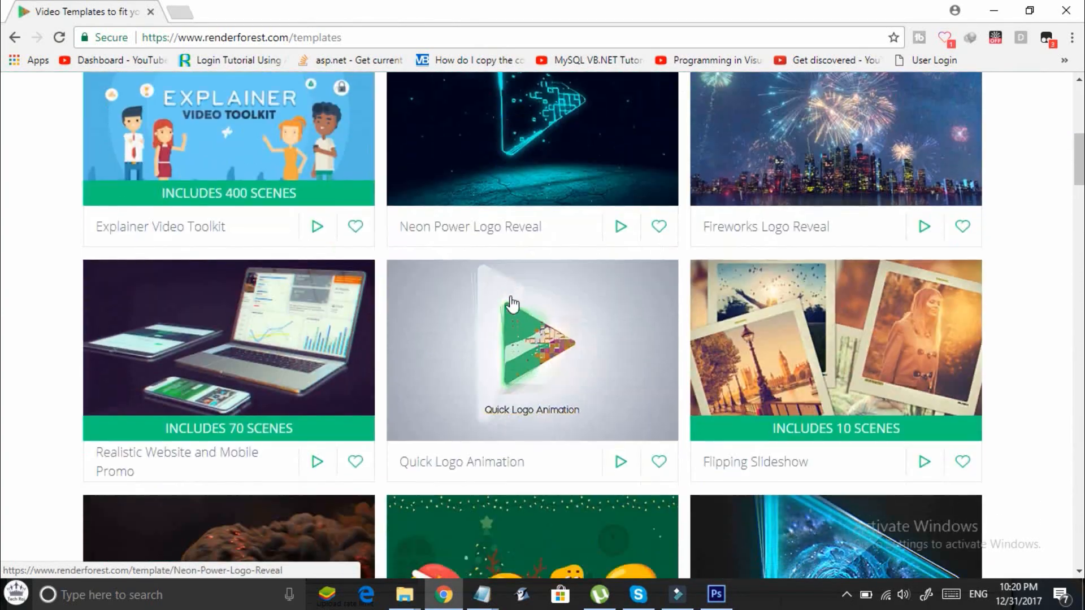
{"action": "scroll", "coordinate": [512, 304], "scroll_direction": "down", "scroll_amount": 2}
{"action": "scroll", "coordinate": [512, 304], "scroll_direction": "up", "scroll_amount": 7}
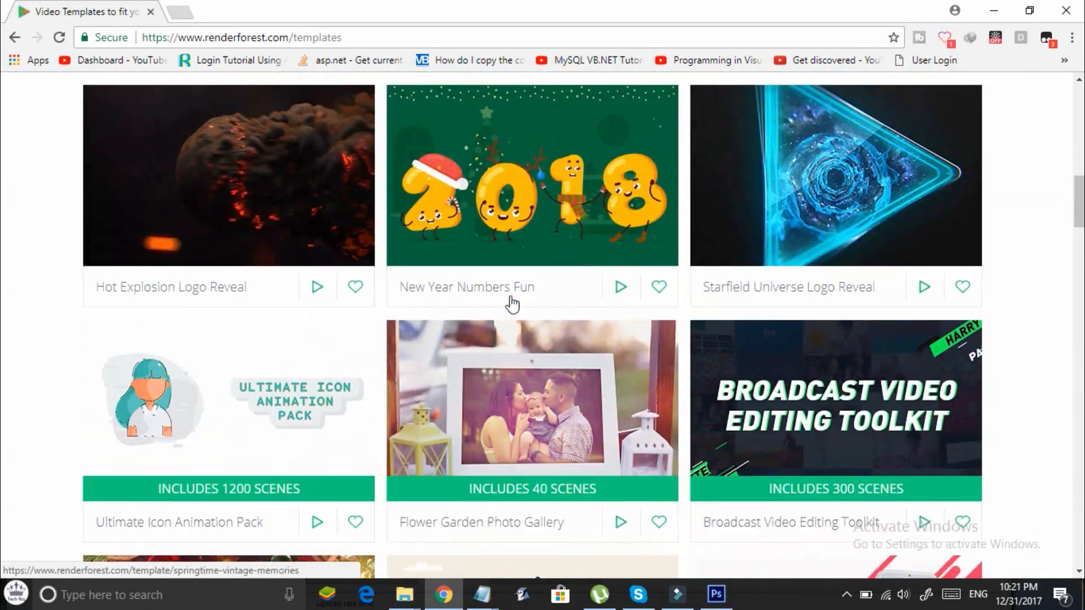
{"action": "scroll", "coordinate": [512, 305], "scroll_direction": "up", "scroll_amount": 2}
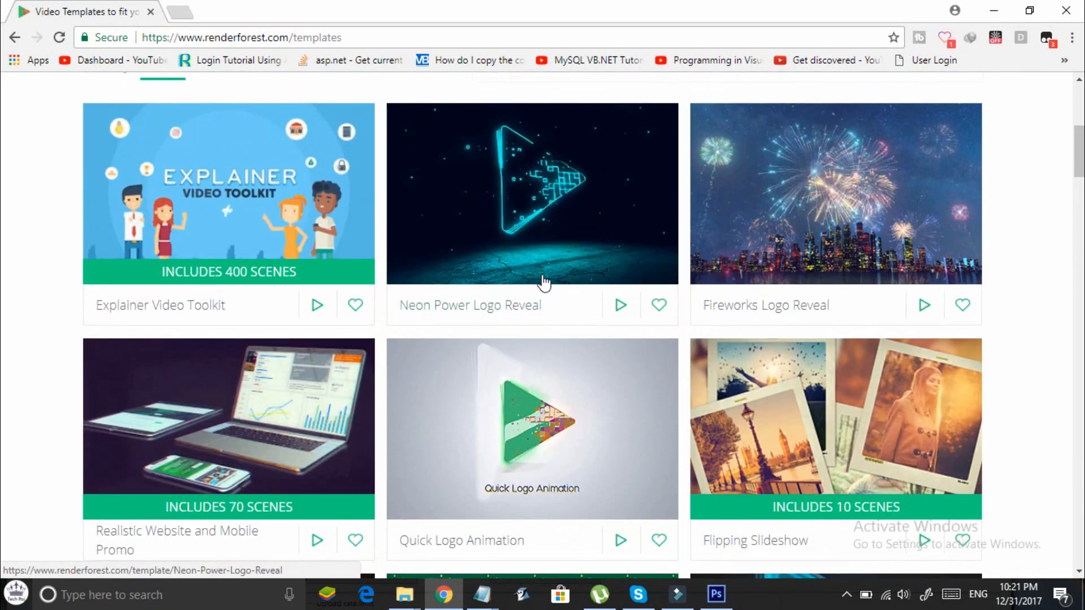
Preview the sample videos of the Neon Power, Fireworks and Hot Explosion logo reveal templates.
{"action": "left_click", "coordinate": [619, 308]}
{"action": "scroll", "coordinate": [620, 312], "scroll_direction": "down", "scroll_amount": 2}
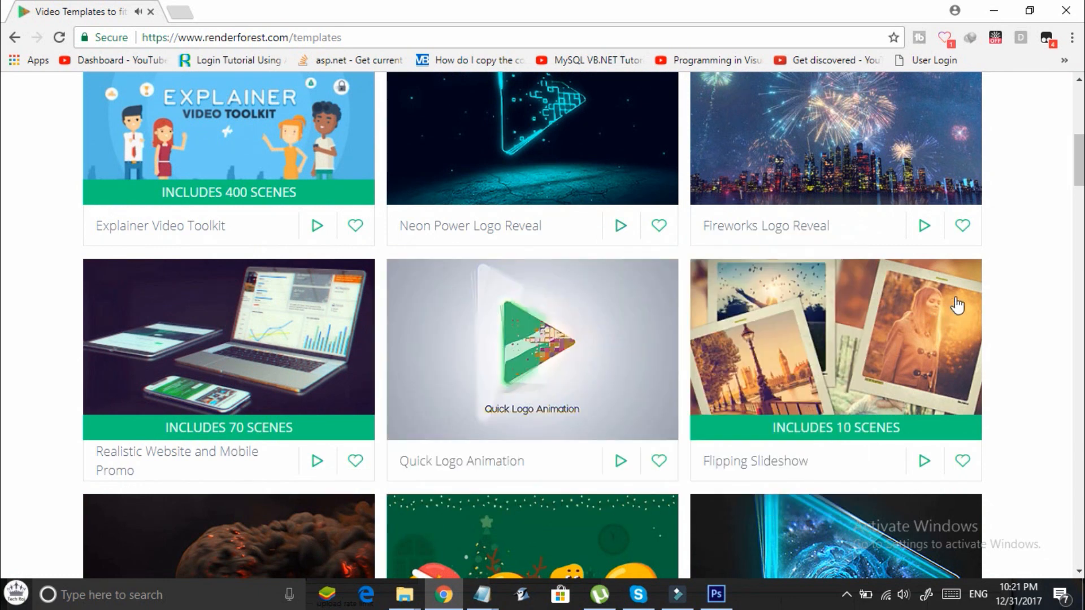
{"action": "mouse_move", "coordinate": [921, 230]}
{"action": "scroll", "coordinate": [916, 232], "scroll_direction": "down", "scroll_amount": 8}
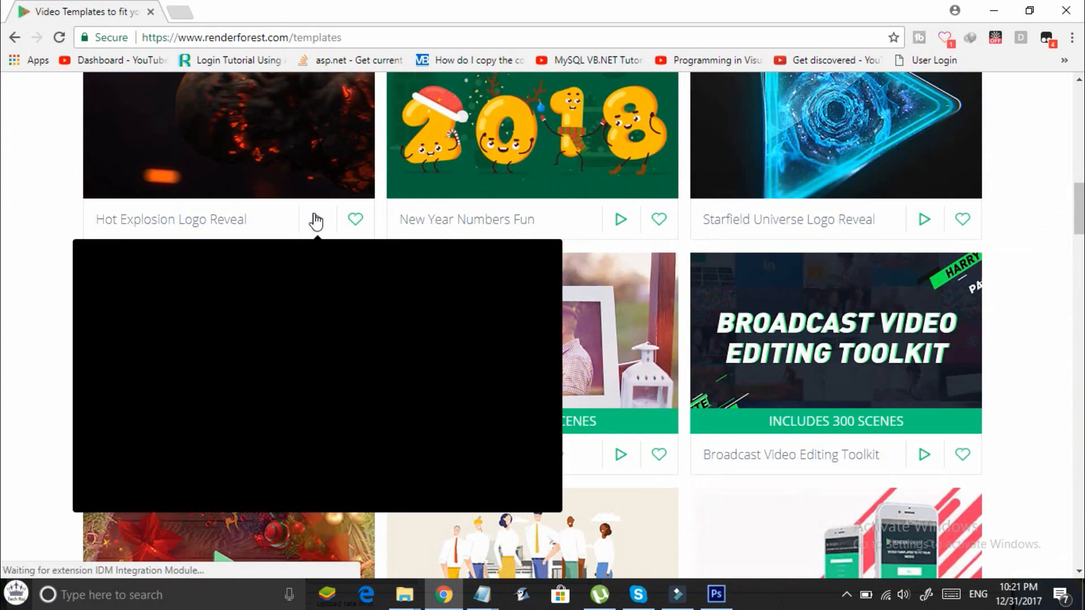
Create a new video project from the Starfield Universe Logo Reveal template.
{"action": "scroll", "coordinate": [315, 218], "scroll_direction": "up", "scroll_amount": 3}
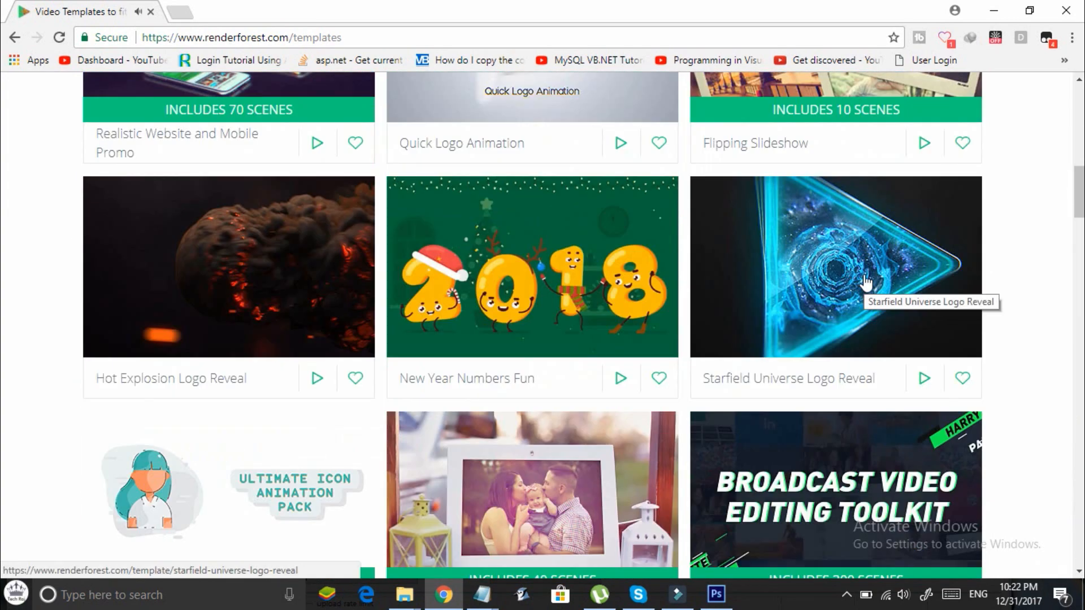
{"action": "left_click", "coordinate": [782, 263]}
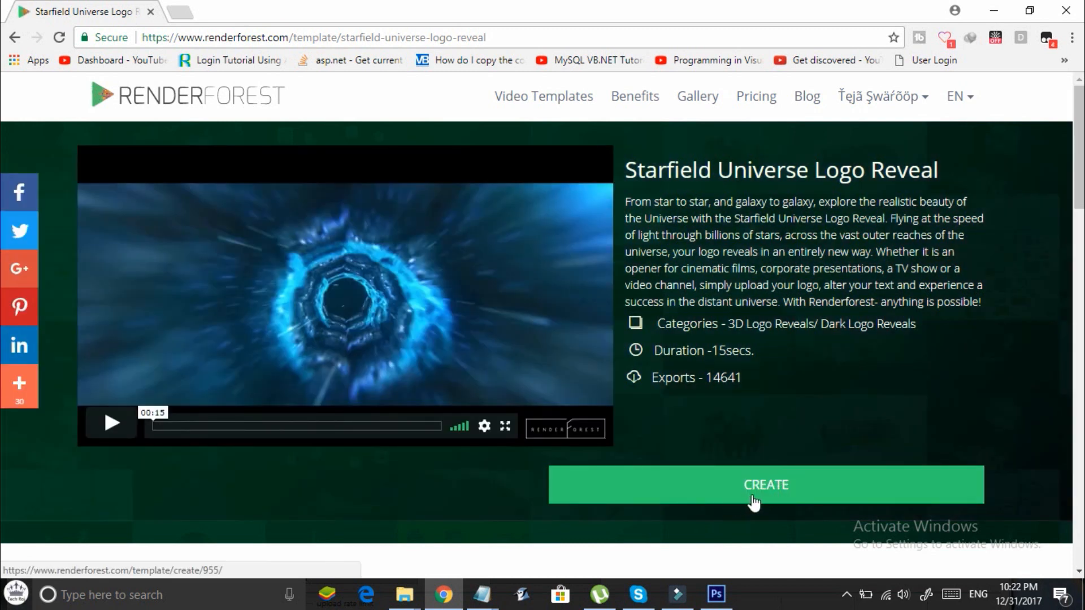
{"action": "left_click", "coordinate": [761, 493]}
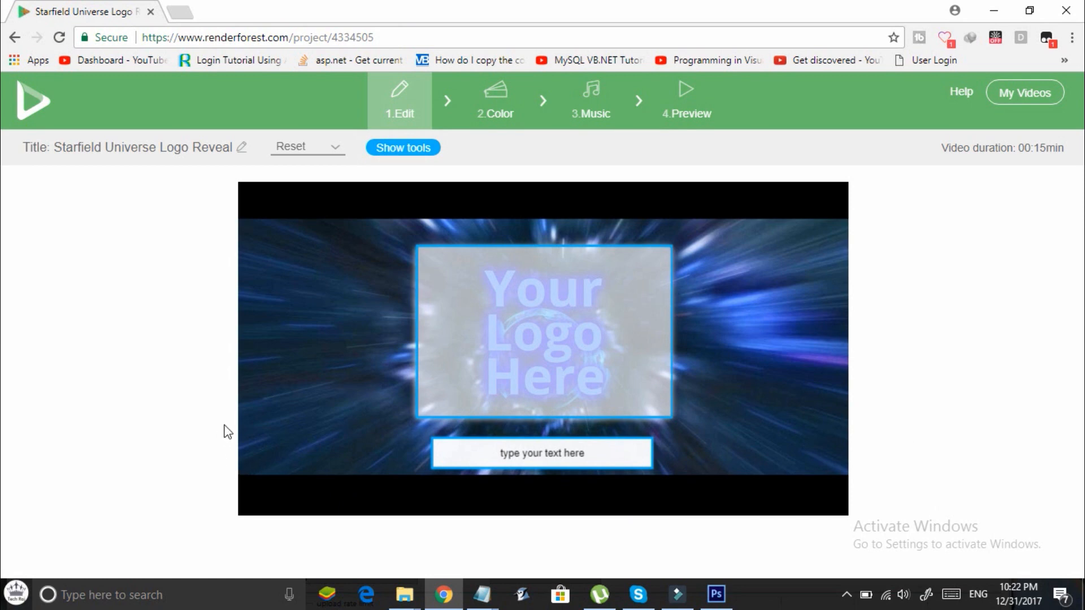
Upload img15 from the New logo 2017 folder into the scene's logo placeholder.
{"action": "left_click", "coordinate": [519, 365]}
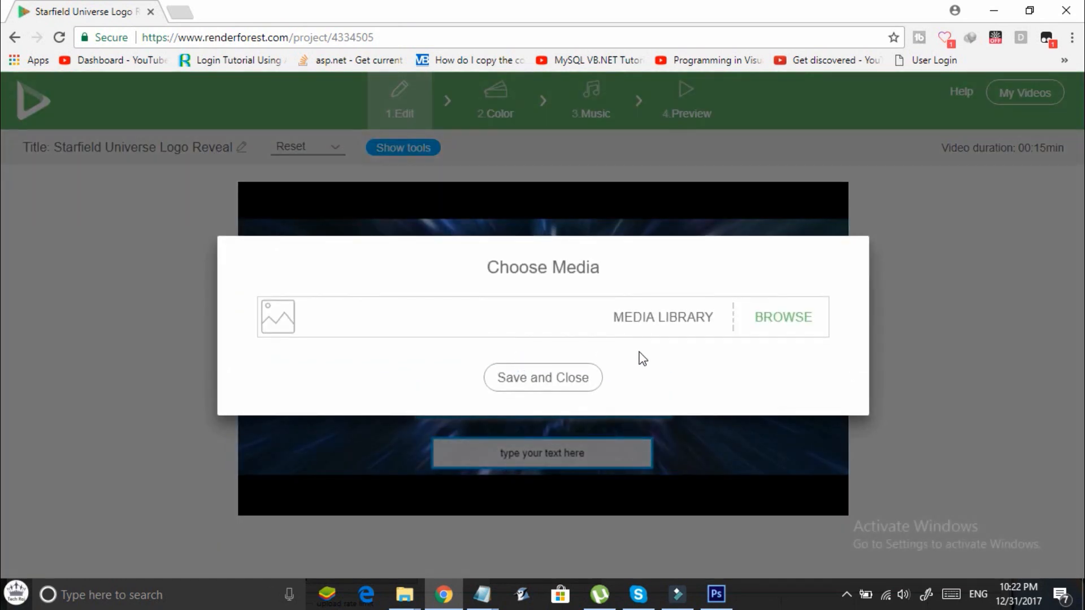
{"action": "left_click", "coordinate": [780, 328]}
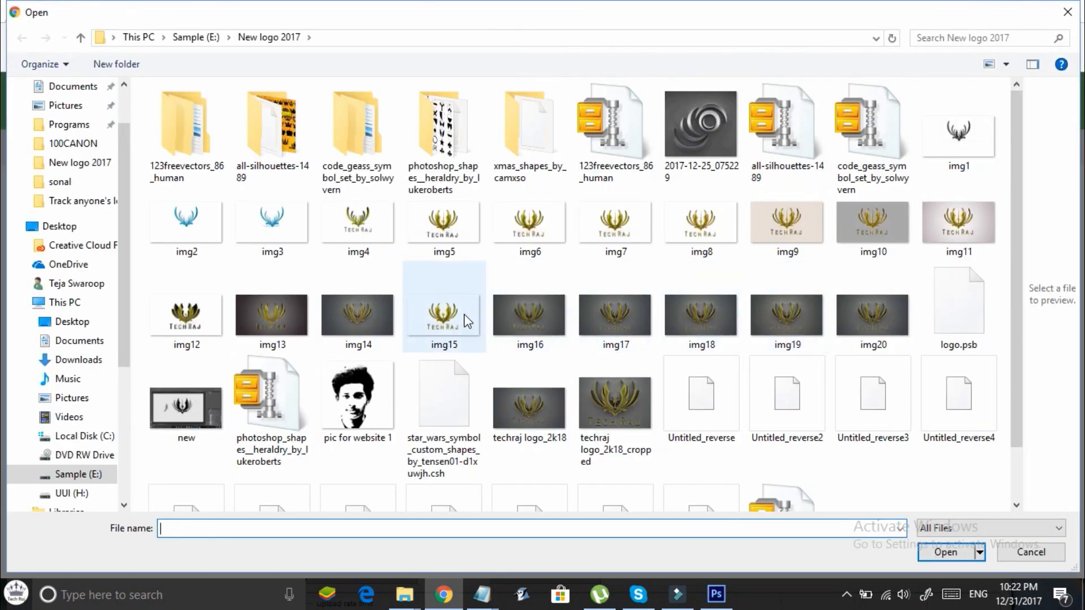
{"action": "double_click", "coordinate": [460, 313]}
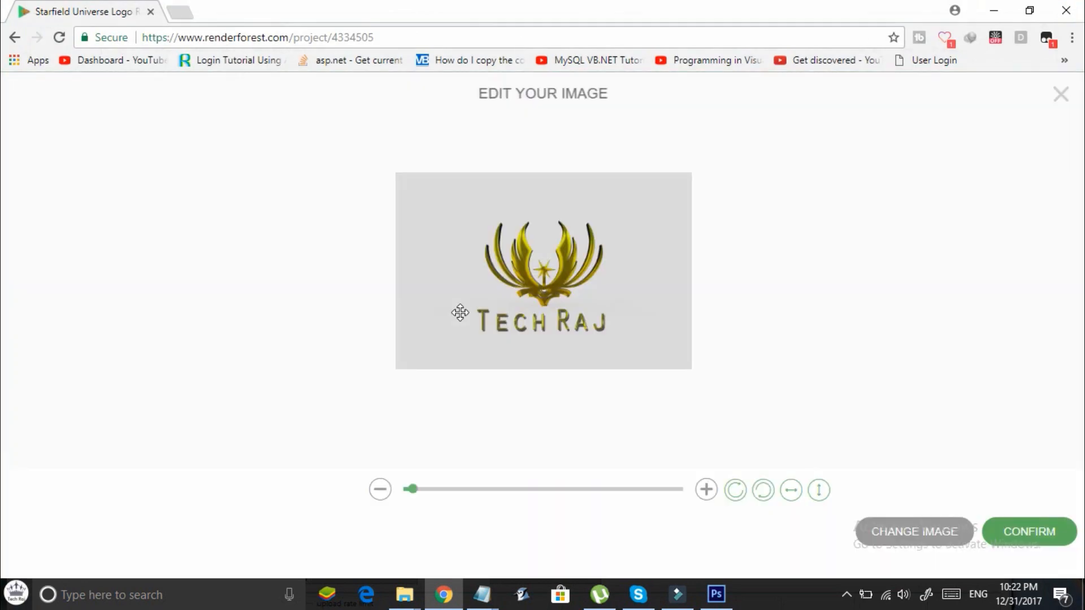
Enlarge the logo image by two zoom increments, keep it centred in the frame and confirm the crop.
{"action": "left_click", "coordinate": [704, 489]}
{"action": "left_click", "coordinate": [704, 489]}
{"action": "left_click_drag", "start_coordinate": [573, 338], "coordinate": [571, 332]}
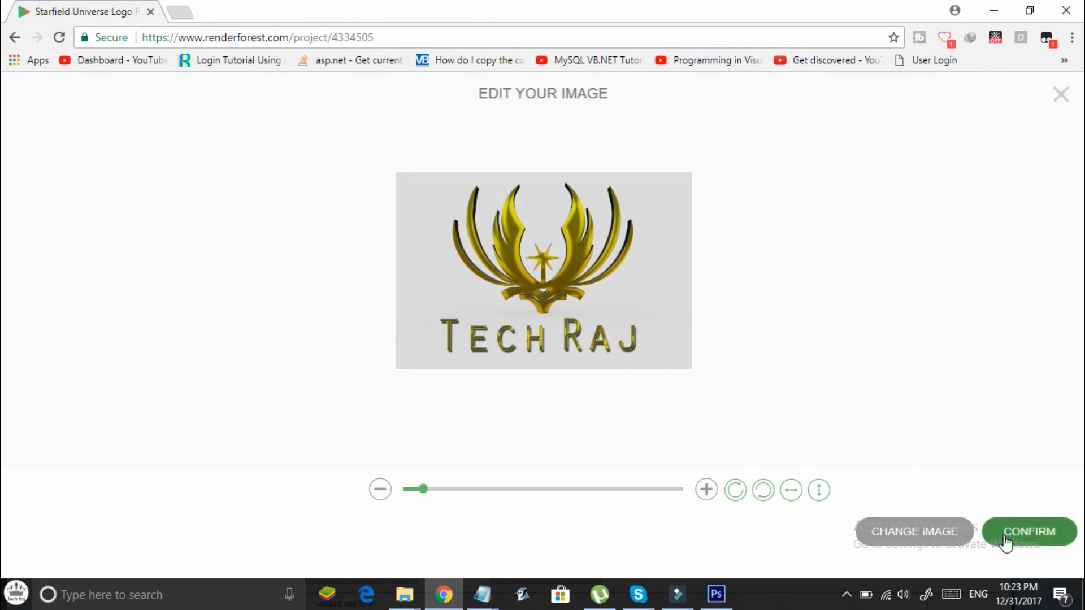
{"action": "left_click", "coordinate": [1006, 542]}
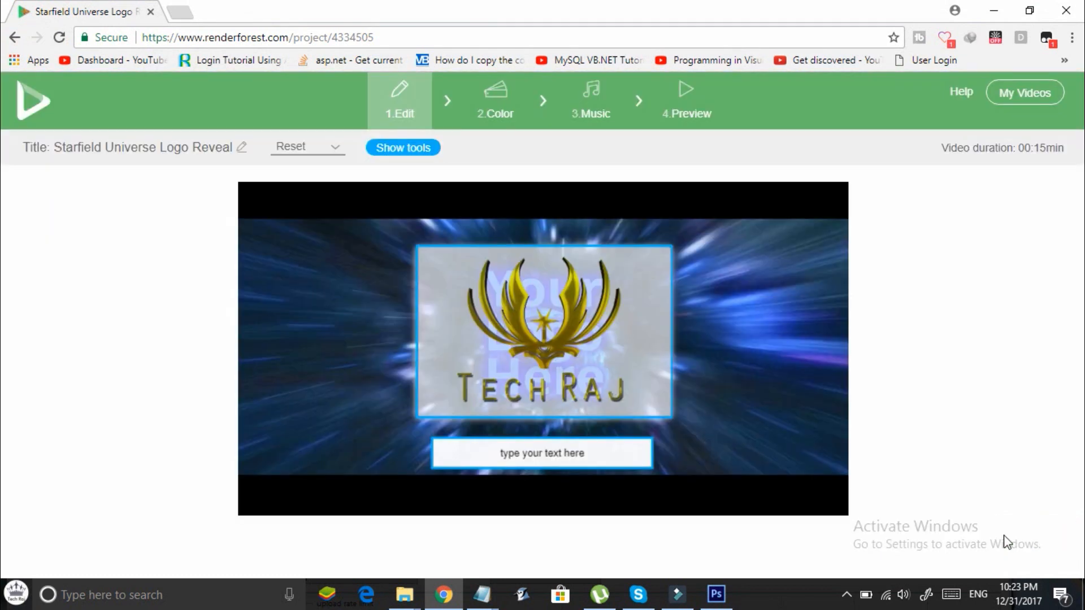
{"action": "left_click", "coordinate": [536, 453]}
{"action": "left_click", "coordinate": [400, 314]}
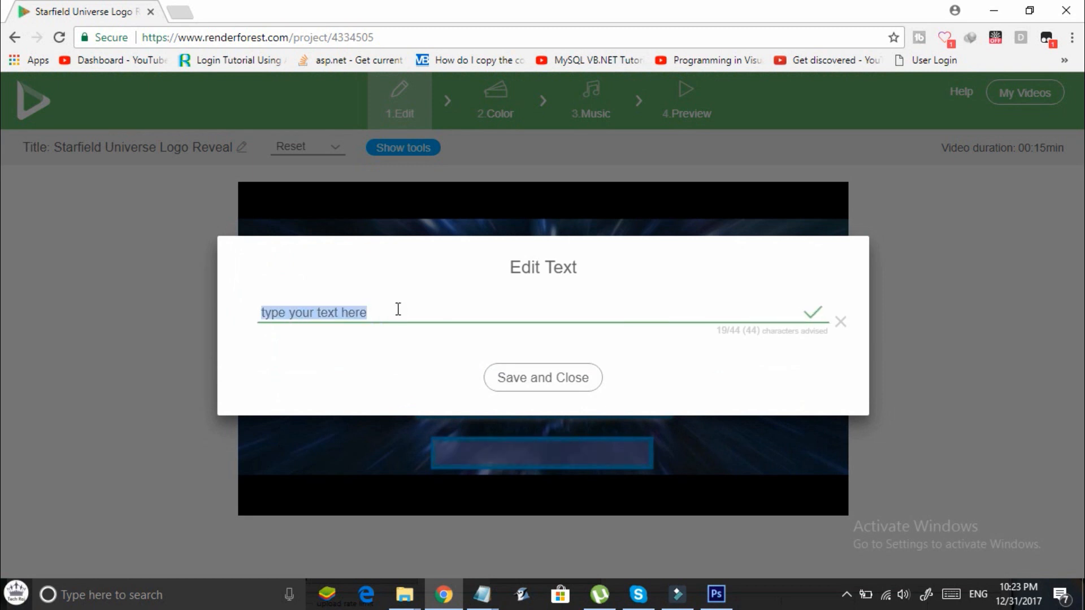
{"action": "type", "text": "www.techr"}
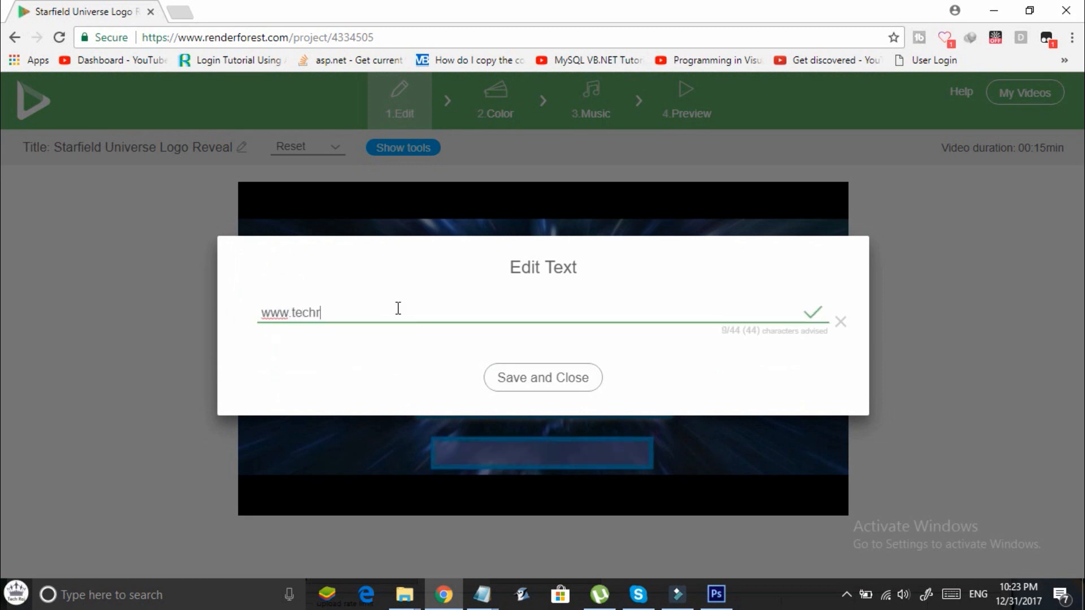
{"action": "type", "text": "aj156."}
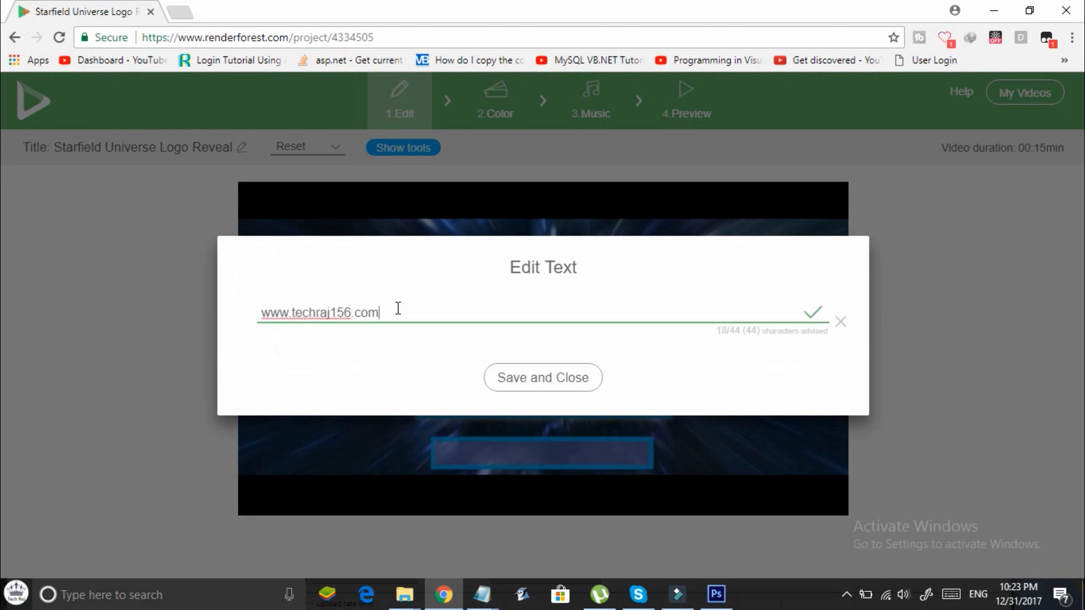
{"action": "type", "text": "com"}
{"action": "left_click_drag", "start_coordinate": [382, 313], "coordinate": [262, 311]}
{"action": "left_click", "coordinate": [451, 319]}
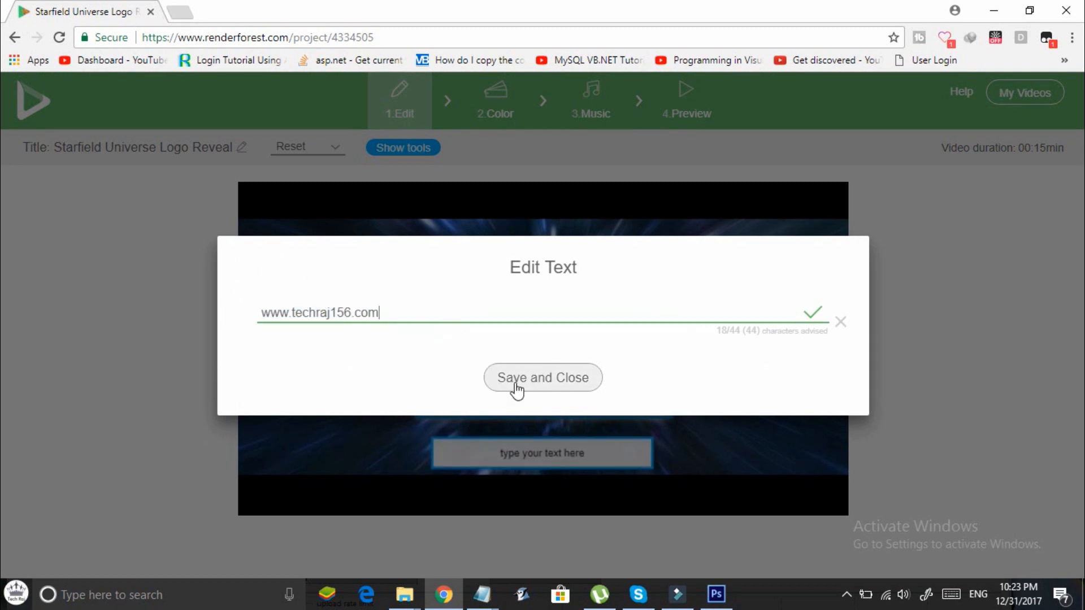
{"action": "left_click", "coordinate": [519, 384]}
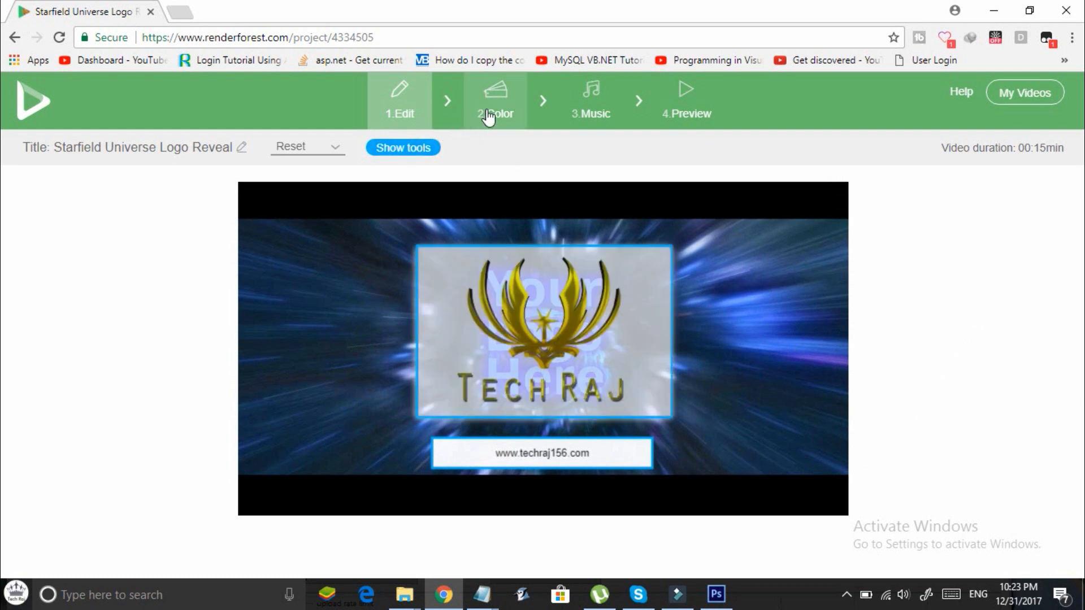
{"action": "left_click", "coordinate": [417, 151]}
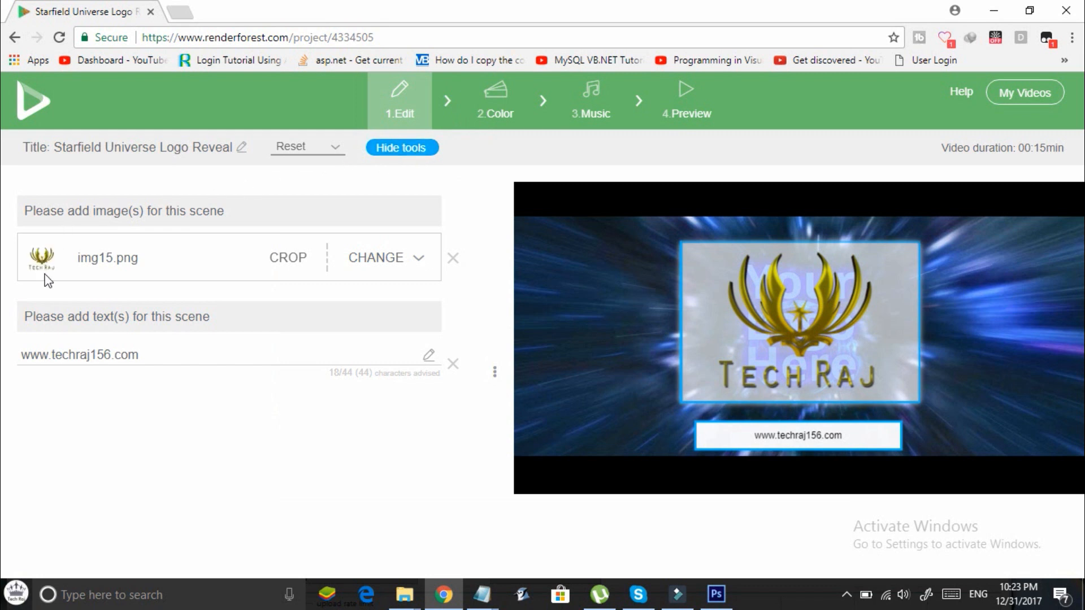
{"action": "left_click", "coordinate": [374, 149]}
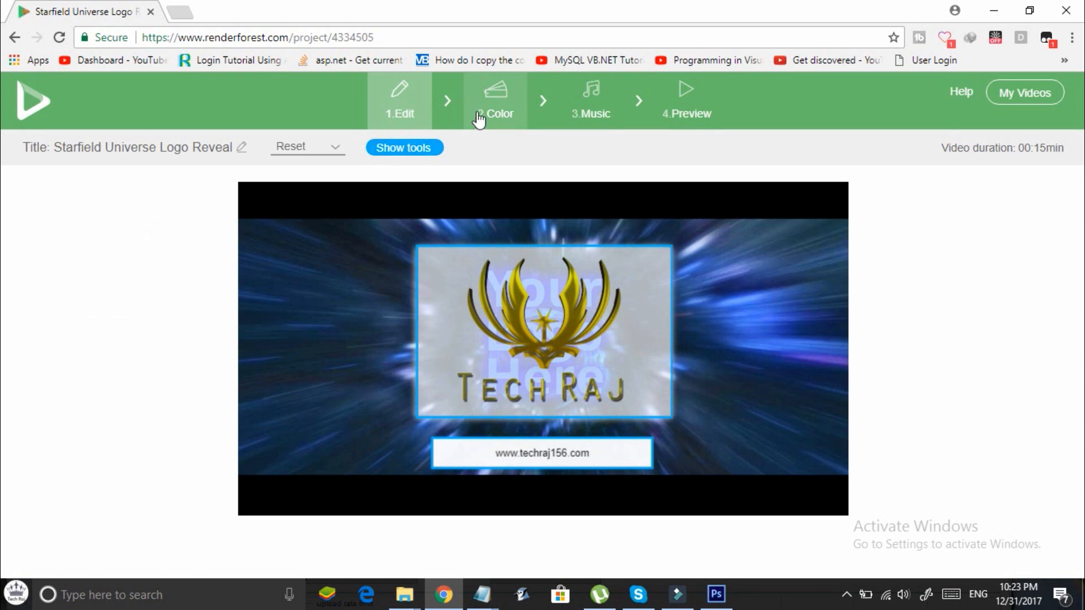
Try several preset color palettes for the video and apply the one with navy, yellow and gray.
{"action": "left_click", "coordinate": [499, 120]}
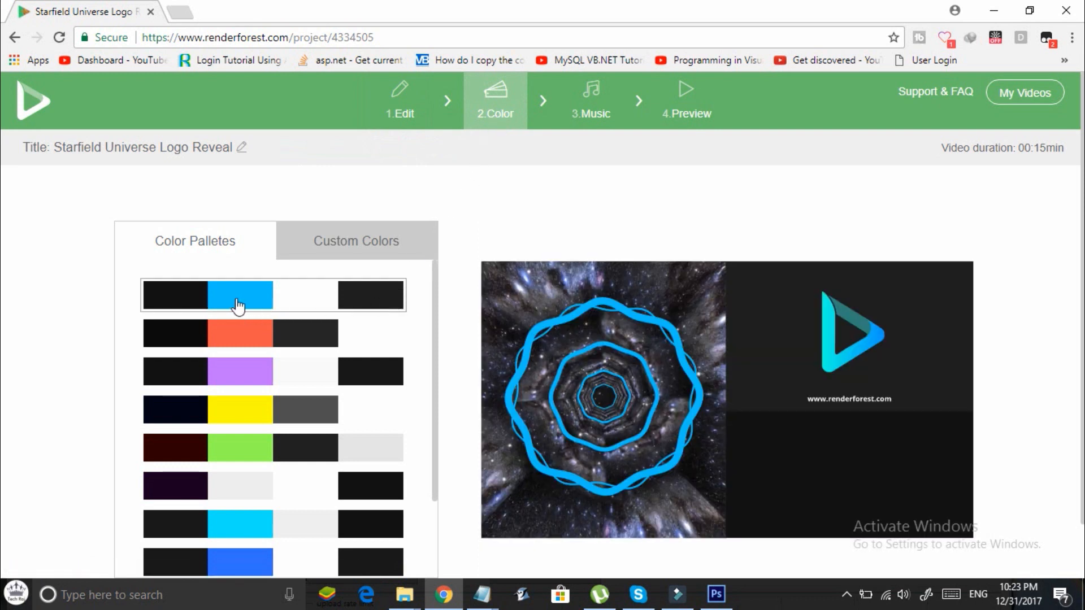
{"action": "left_click", "coordinate": [252, 371]}
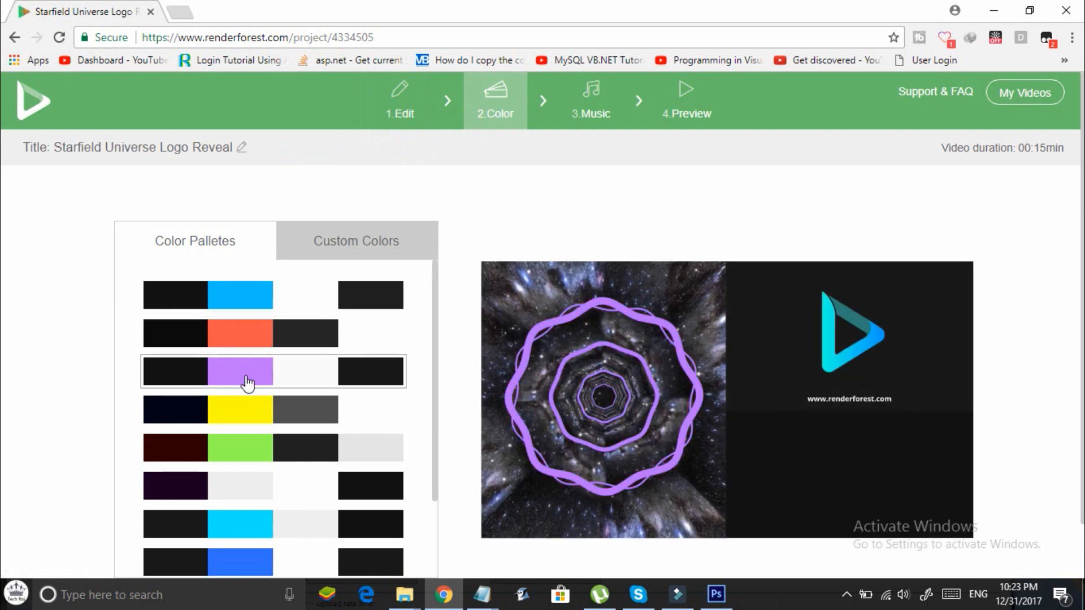
{"action": "left_click", "coordinate": [246, 421]}
{"action": "scroll", "coordinate": [246, 428], "scroll_direction": "down", "scroll_amount": 1}
{"action": "left_click", "coordinate": [245, 377]}
{"action": "left_click", "coordinate": [249, 424]}
{"action": "left_click", "coordinate": [245, 447]}
{"action": "left_click", "coordinate": [243, 484]}
{"action": "left_click", "coordinate": [242, 520]}
{"action": "scroll", "coordinate": [240, 517], "scroll_direction": "down", "scroll_amount": 1}
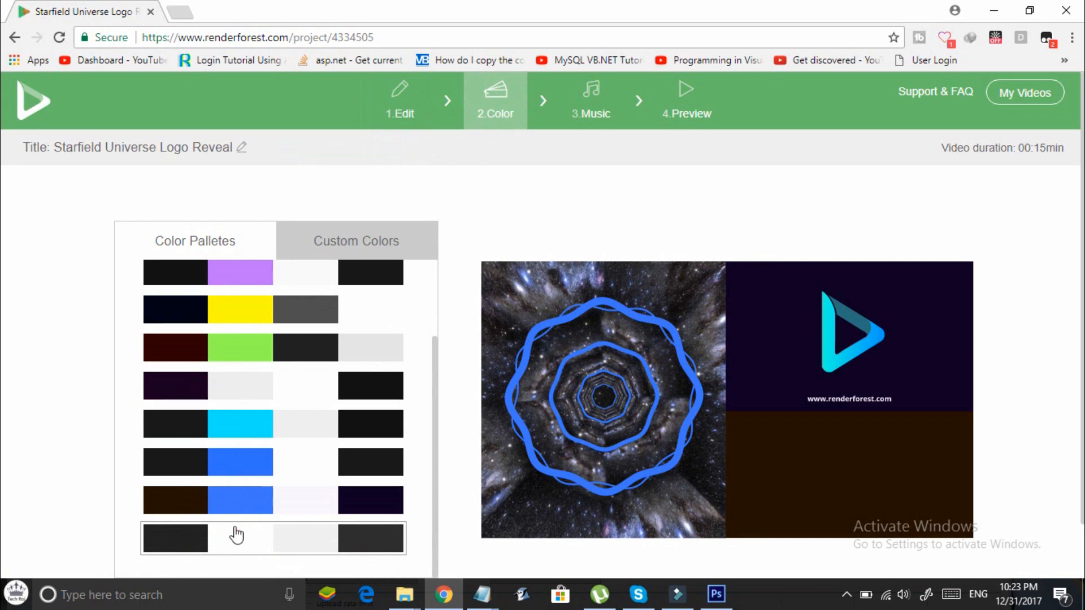
{"action": "left_click", "coordinate": [236, 533]}
{"action": "scroll", "coordinate": [237, 525], "scroll_direction": "up", "scroll_amount": 2}
{"action": "left_click", "coordinate": [250, 415]}
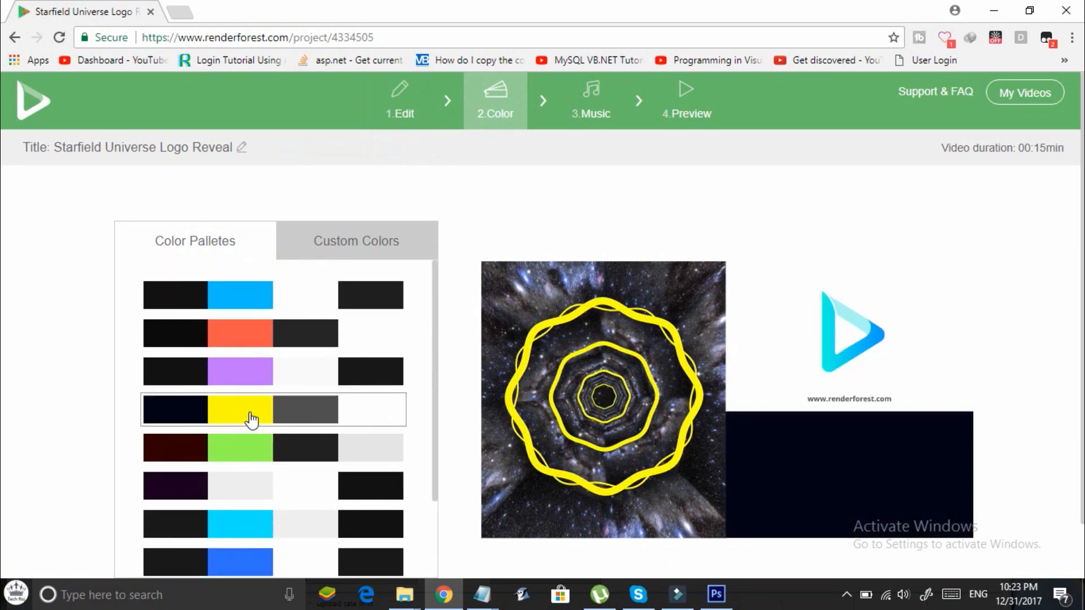
Go to the music stage and listen to library tracks, including Light Minimal Logo, Happy Ukulele Logo, Electro Beat Logo and Fun Cooking with Jazz.
{"action": "left_click", "coordinate": [595, 118]}
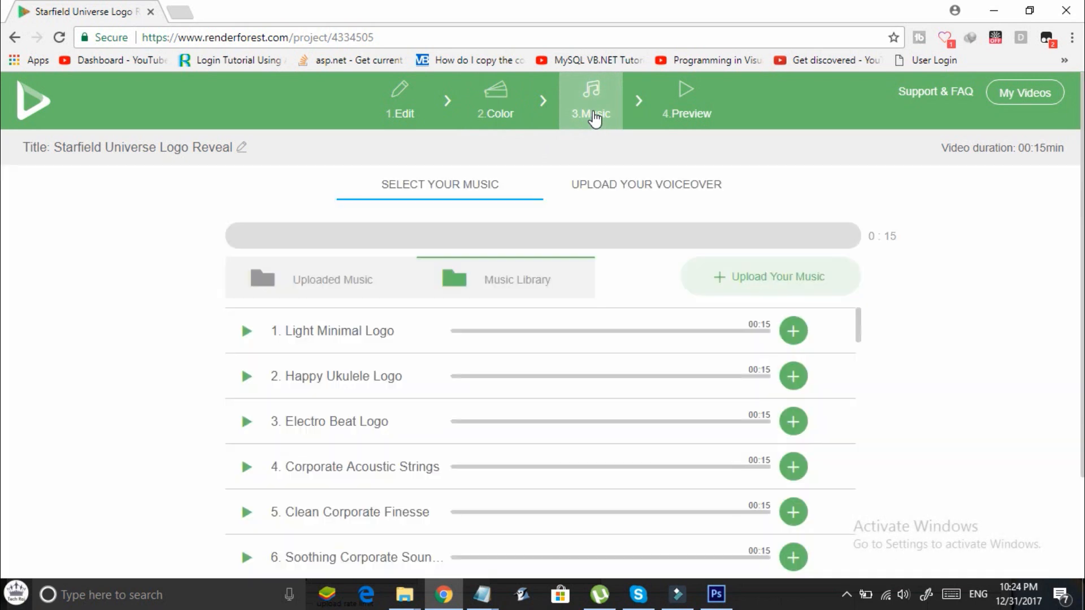
{"action": "scroll", "coordinate": [939, 254], "scroll_direction": "down", "scroll_amount": 2}
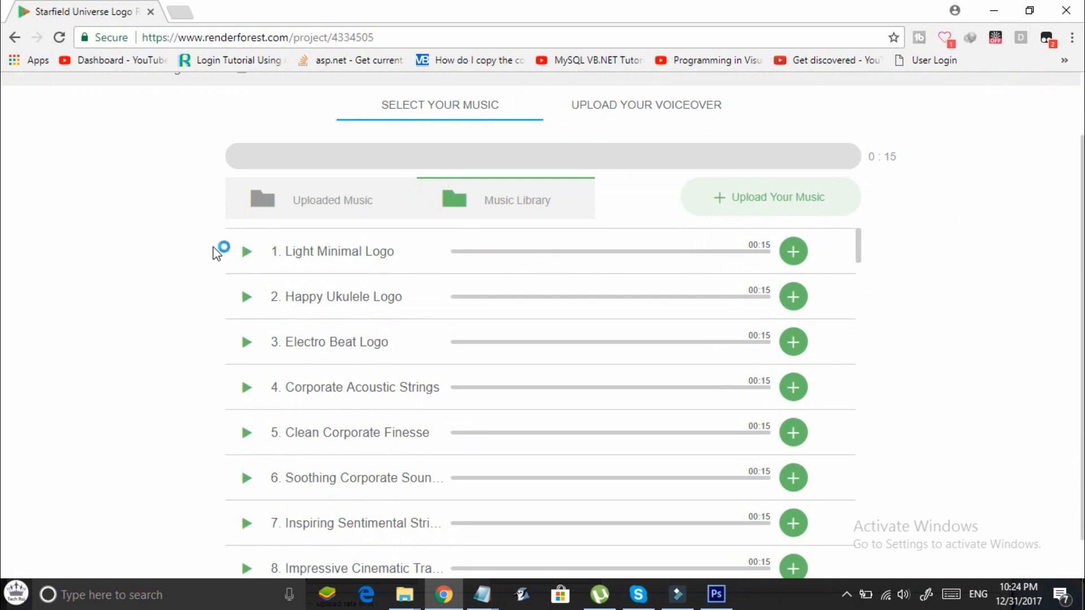
{"action": "left_click", "coordinate": [240, 256]}
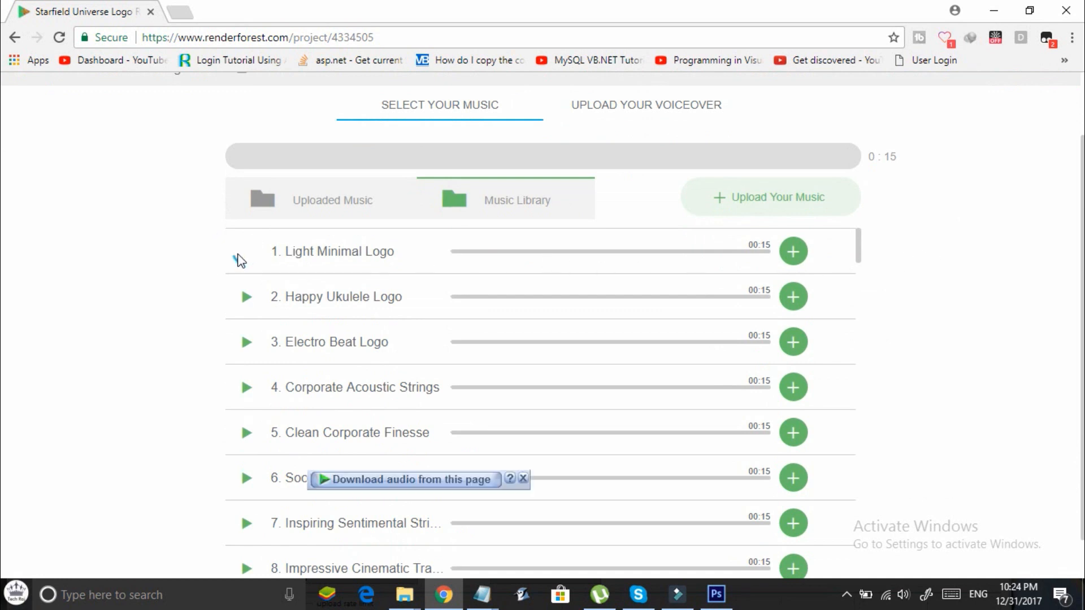
{"action": "left_click", "coordinate": [243, 257]}
{"action": "left_click", "coordinate": [462, 252]}
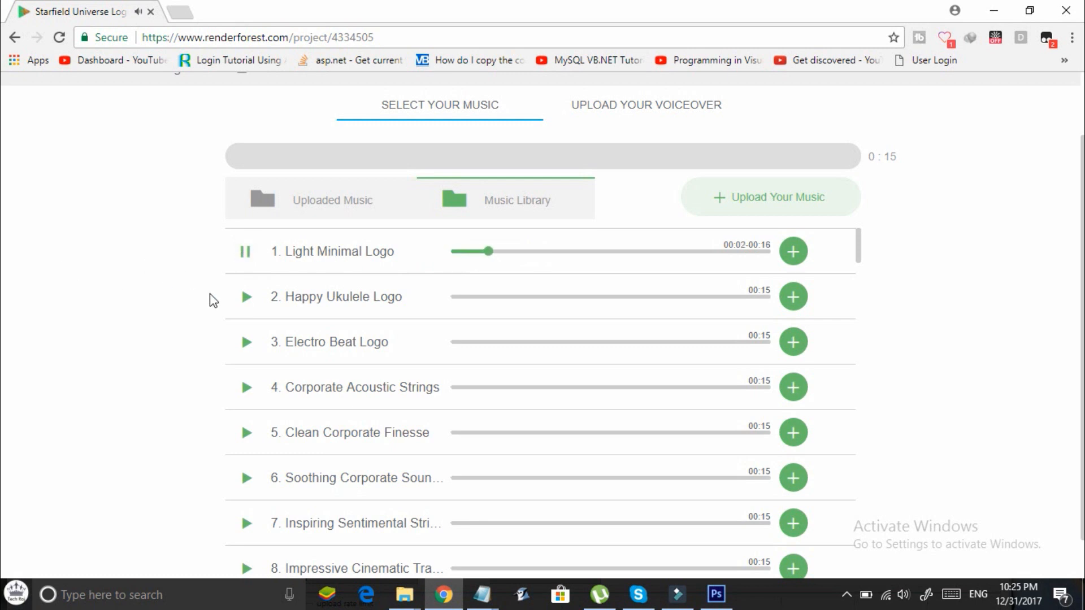
{"action": "left_click", "coordinate": [244, 299]}
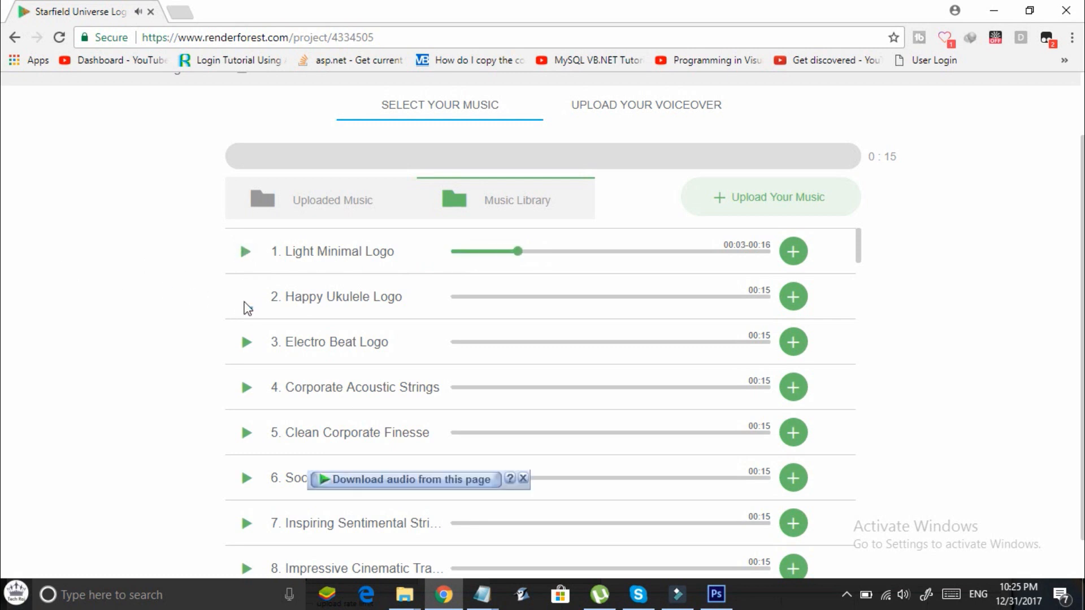
{"action": "left_click", "coordinate": [522, 479]}
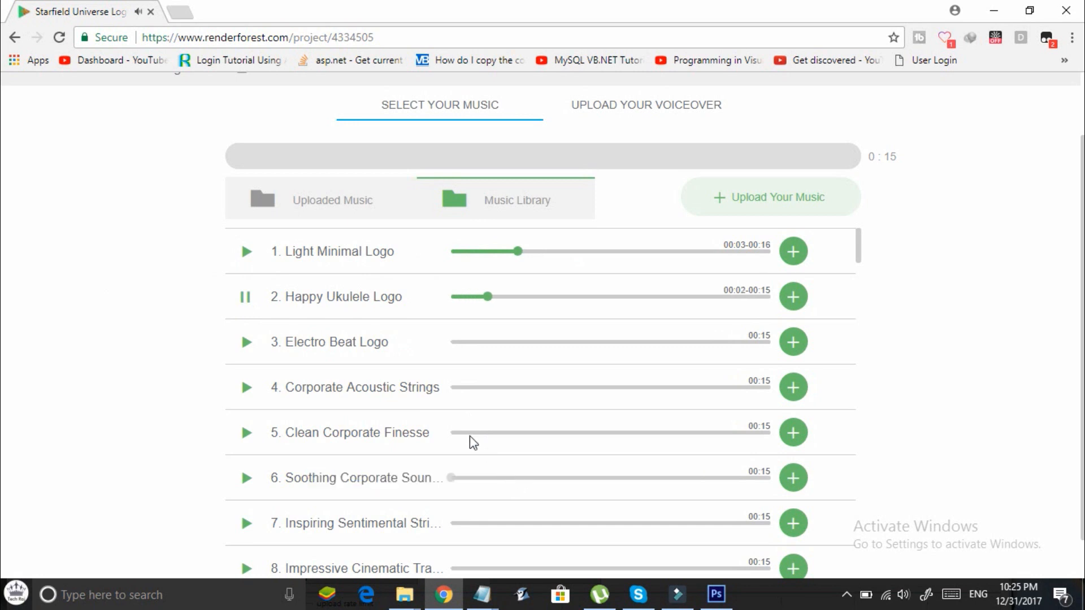
{"action": "left_click", "coordinate": [246, 343]}
{"action": "scroll", "coordinate": [262, 402], "scroll_direction": "down", "scroll_amount": 4}
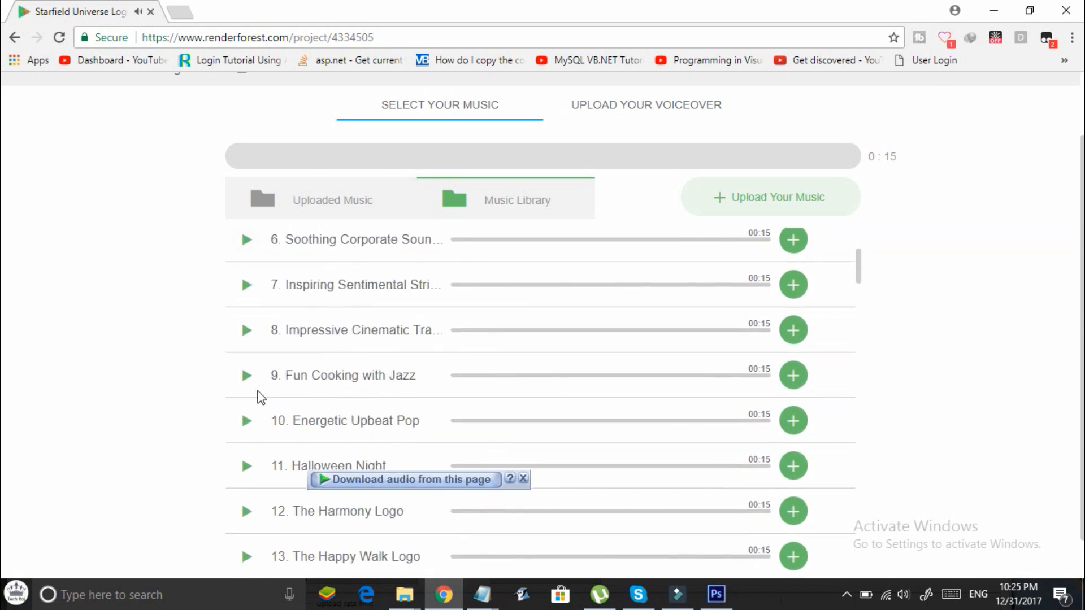
{"action": "left_click", "coordinate": [248, 376]}
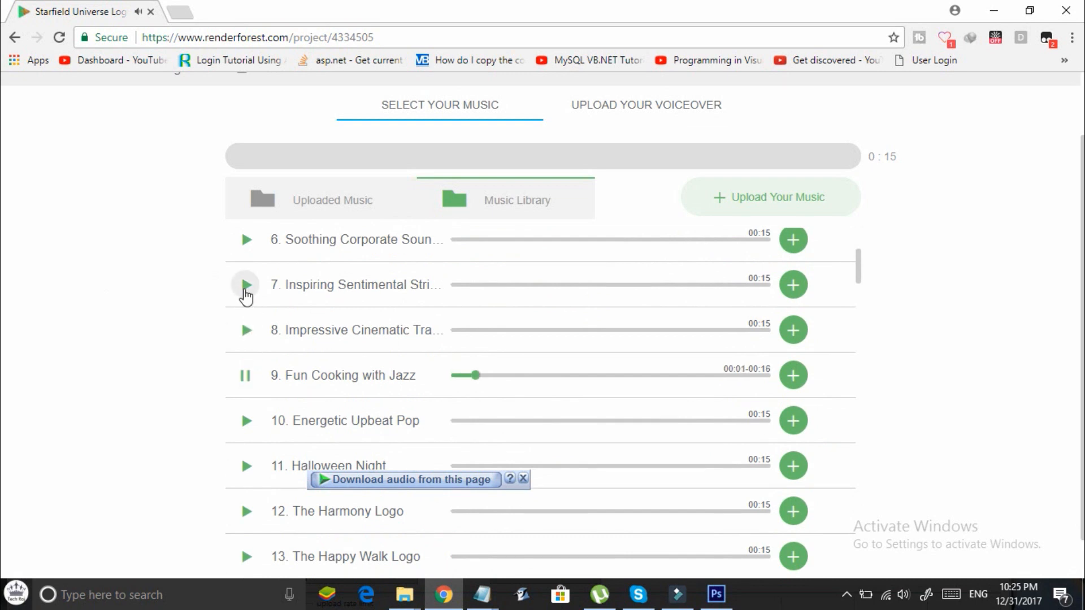
Listen to Inspiring Sentimental Strings, add it as the video's soundtrack and remove it again.
{"action": "left_click", "coordinate": [245, 290]}
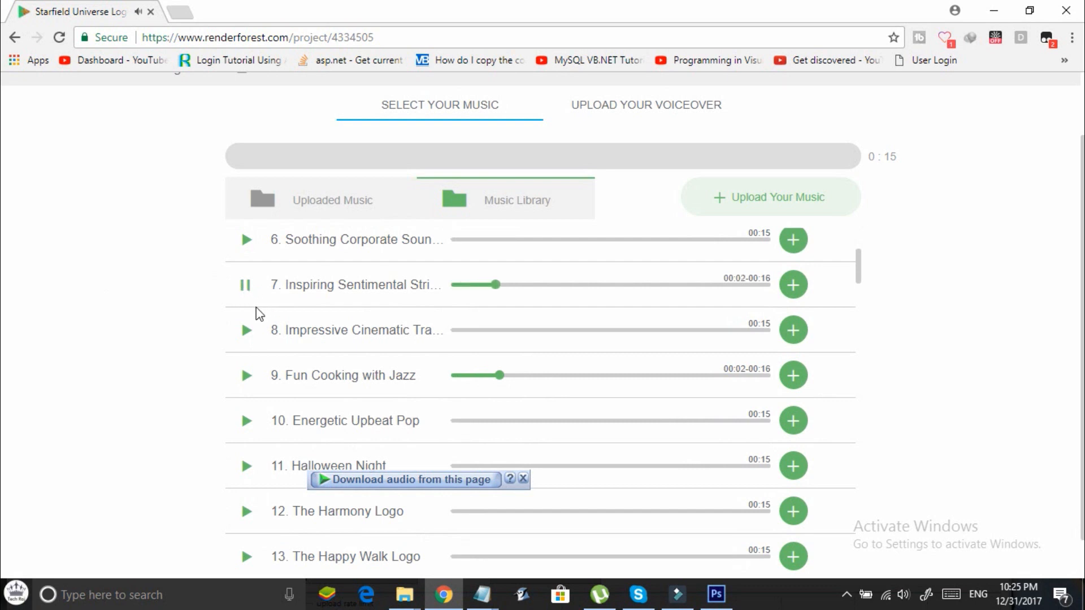
{"action": "left_click", "coordinate": [793, 286]}
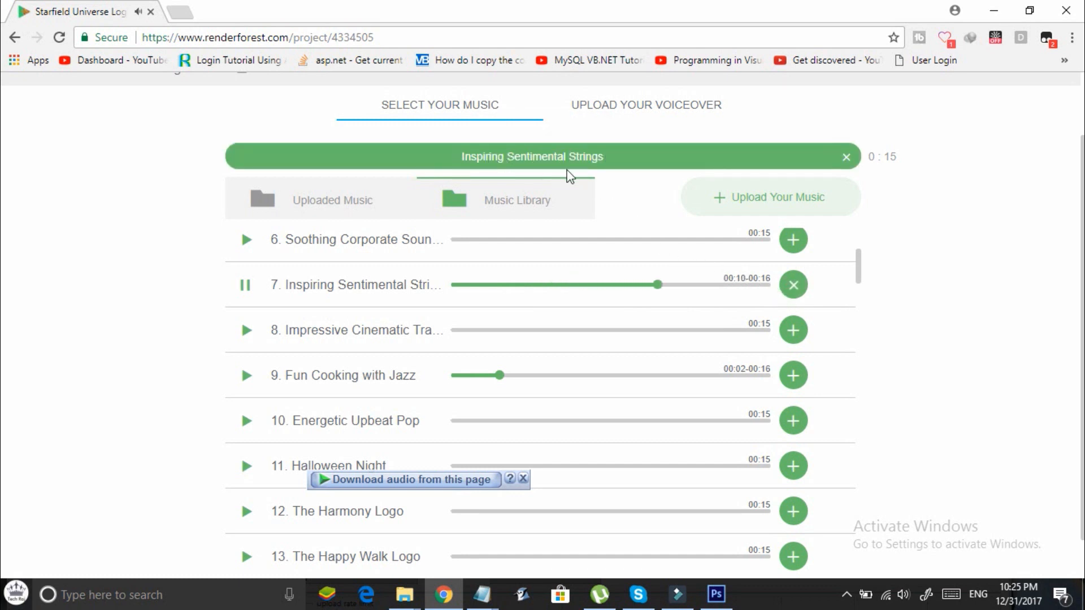
{"action": "left_click", "coordinate": [846, 158]}
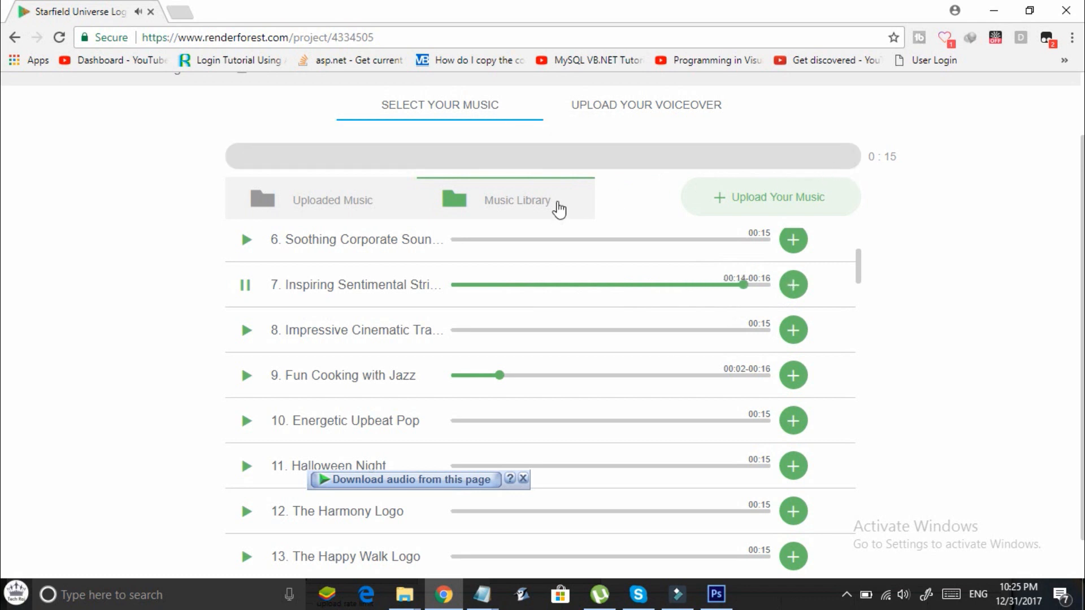
Look at the options for uploading own music and a voiceover without choosing a file, and return to the music selection.
{"action": "scroll", "coordinate": [496, 315], "scroll_direction": "up", "scroll_amount": 3}
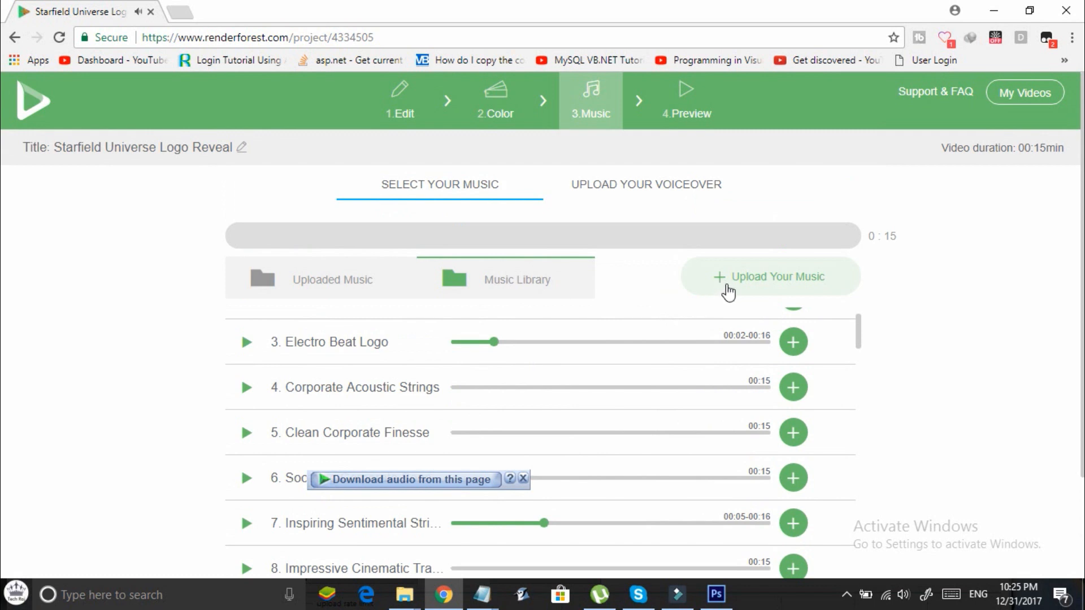
{"action": "left_click", "coordinate": [764, 284]}
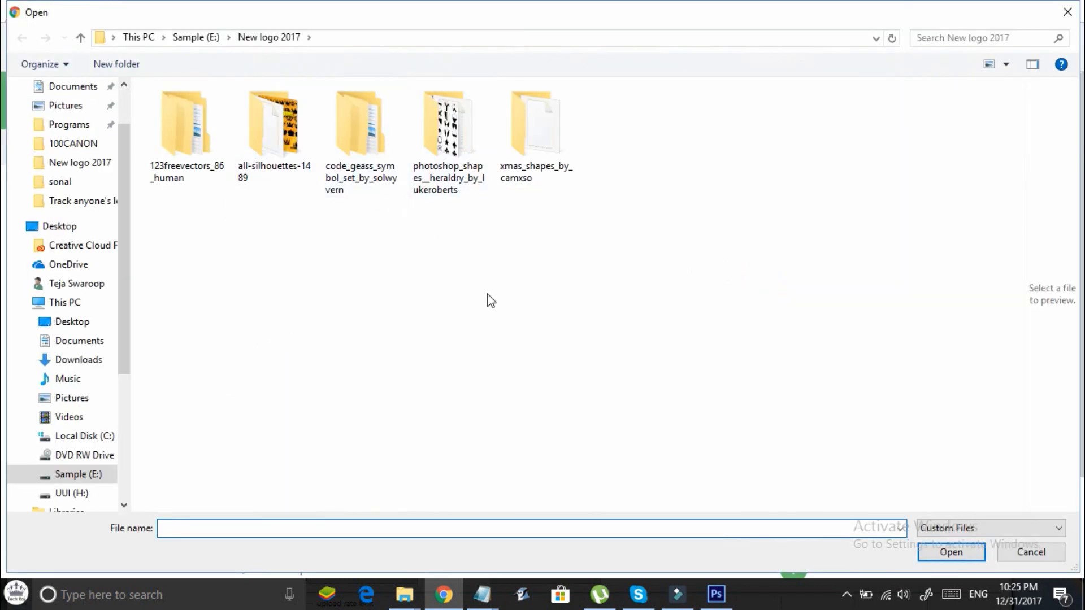
{"action": "key", "text": "Escape"}
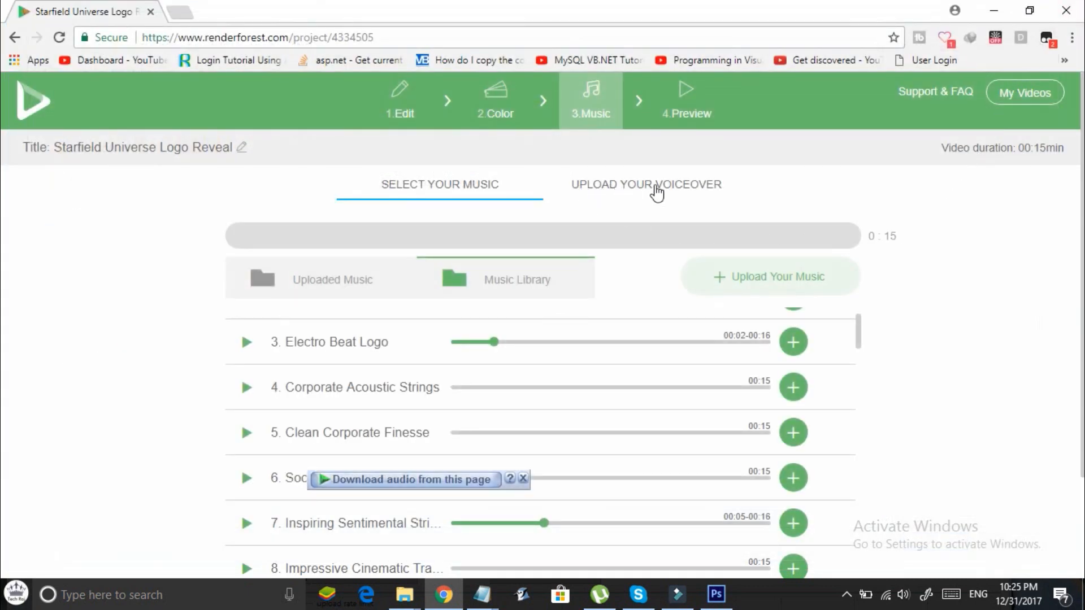
{"action": "left_click", "coordinate": [643, 186]}
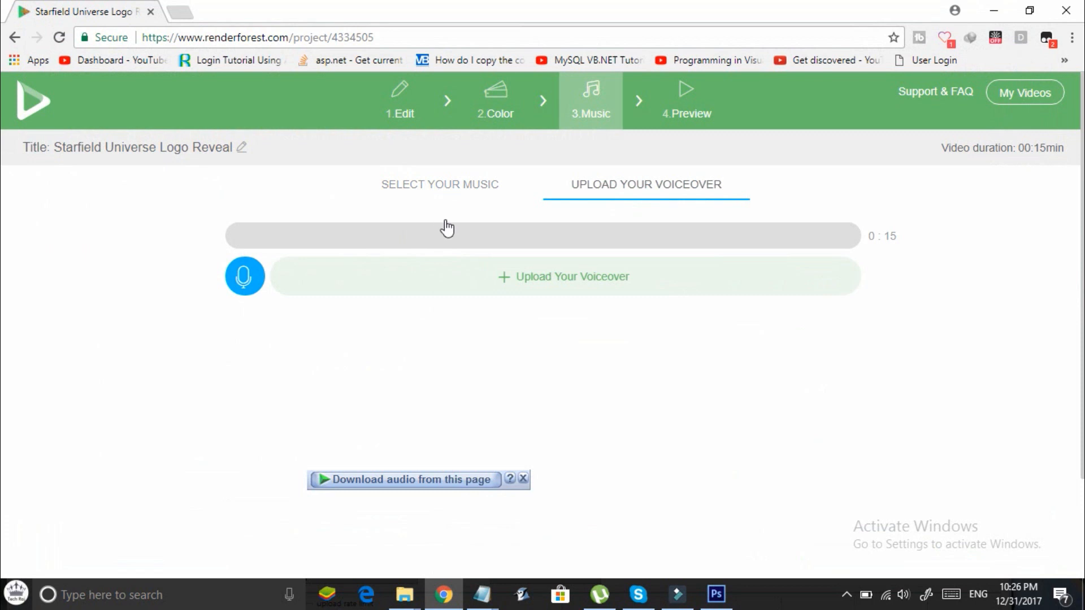
{"action": "left_click", "coordinate": [468, 187]}
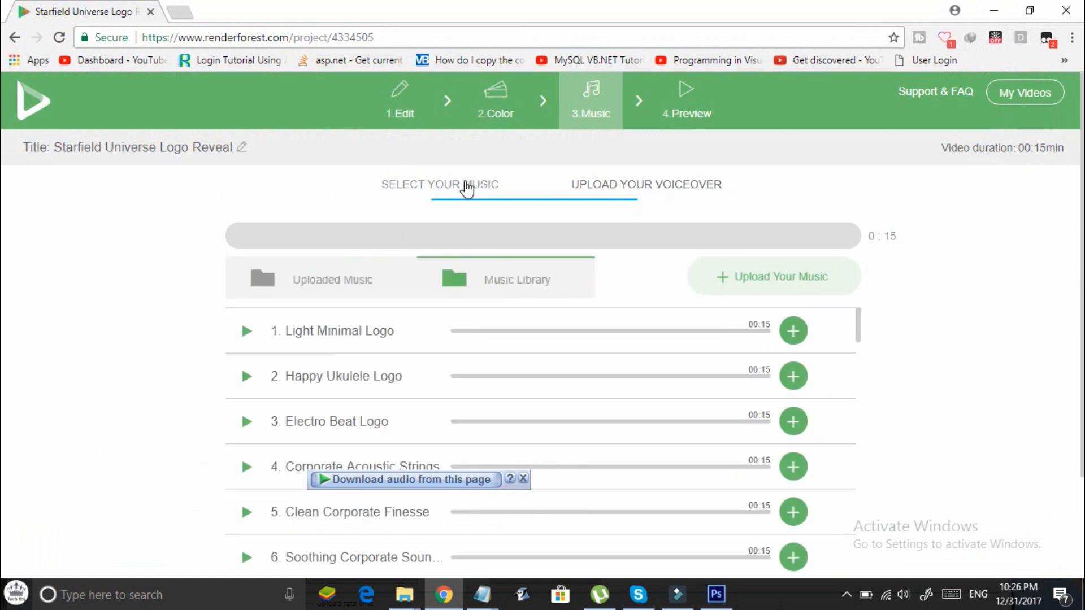
Render a free preview of the project and watch the resulting logo reveal video.
{"action": "left_click", "coordinate": [680, 119]}
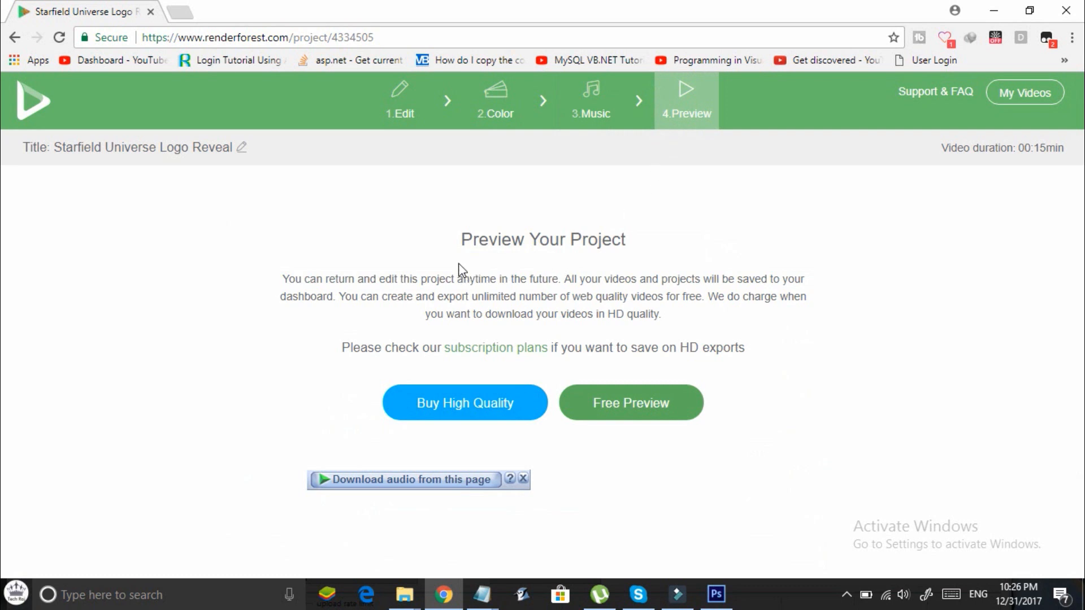
{"action": "left_click", "coordinate": [623, 408]}
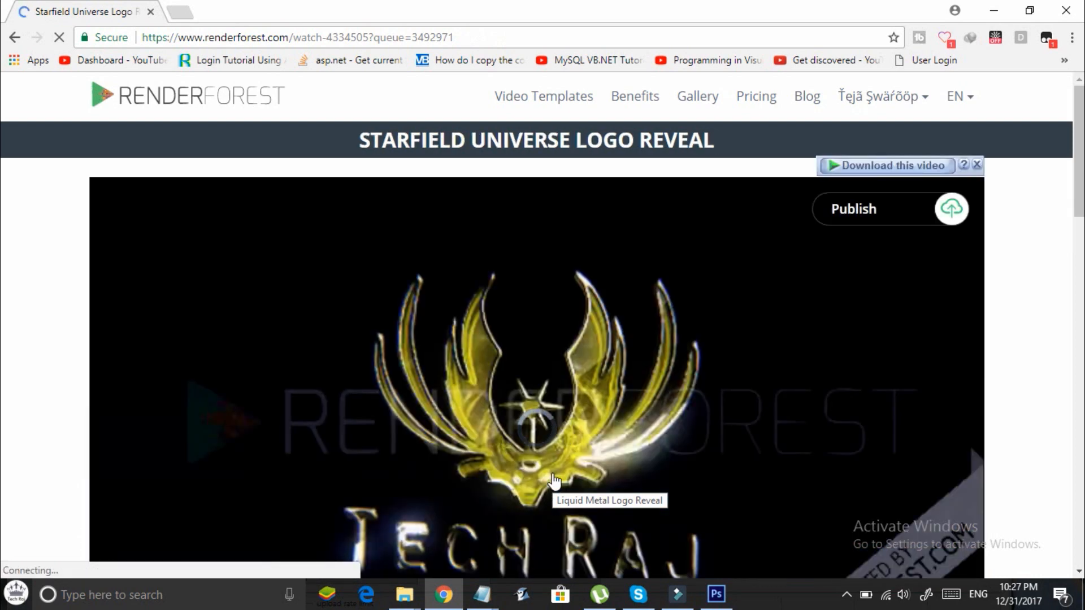
{"action": "scroll", "coordinate": [549, 478], "scroll_direction": "down", "scroll_amount": 2}
{"action": "scroll", "coordinate": [547, 476], "scroll_direction": "up", "scroll_amount": 1}
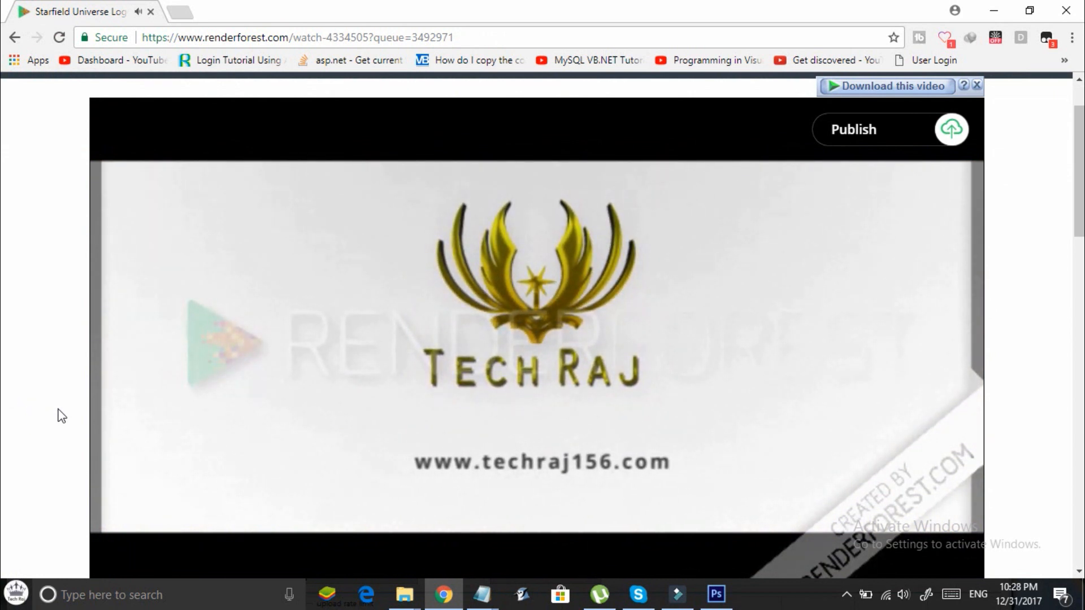
{"action": "mouse_move", "coordinate": [91, 419]}
{"action": "scroll", "coordinate": [93, 422], "scroll_direction": "down", "scroll_amount": 1}
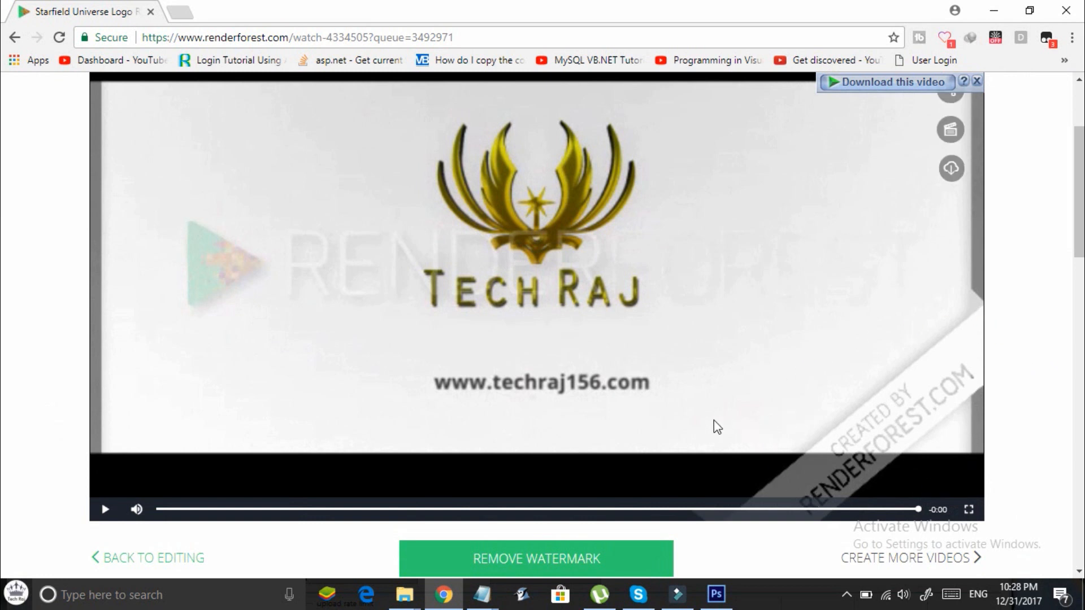
{"action": "scroll", "coordinate": [552, 407], "scroll_direction": "up", "scroll_amount": 1}
{"action": "scroll", "coordinate": [548, 418], "scroll_direction": "down", "scroll_amount": 2}
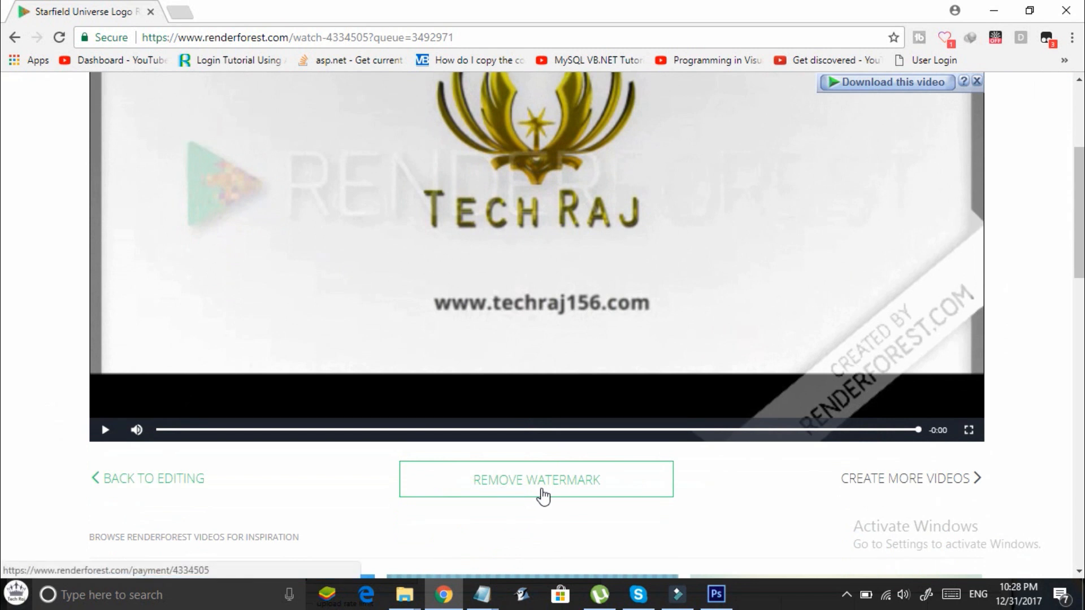
Review the 360p, 720p and 1080p purchase options for removing the watermark, and open the My Videos page.
{"action": "left_click", "coordinate": [522, 490]}
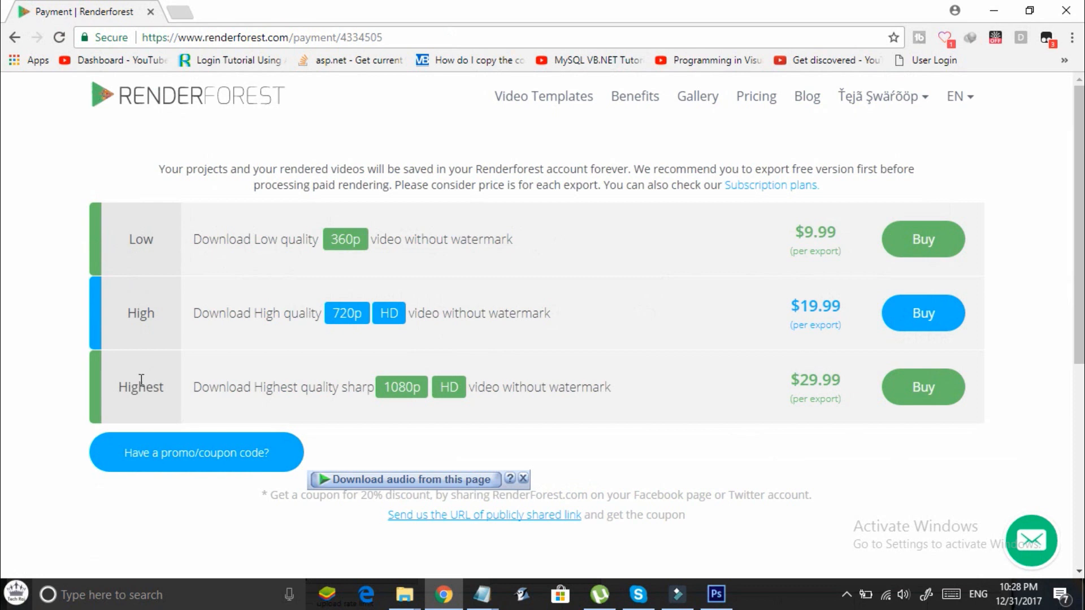
{"action": "left_click", "coordinate": [524, 480]}
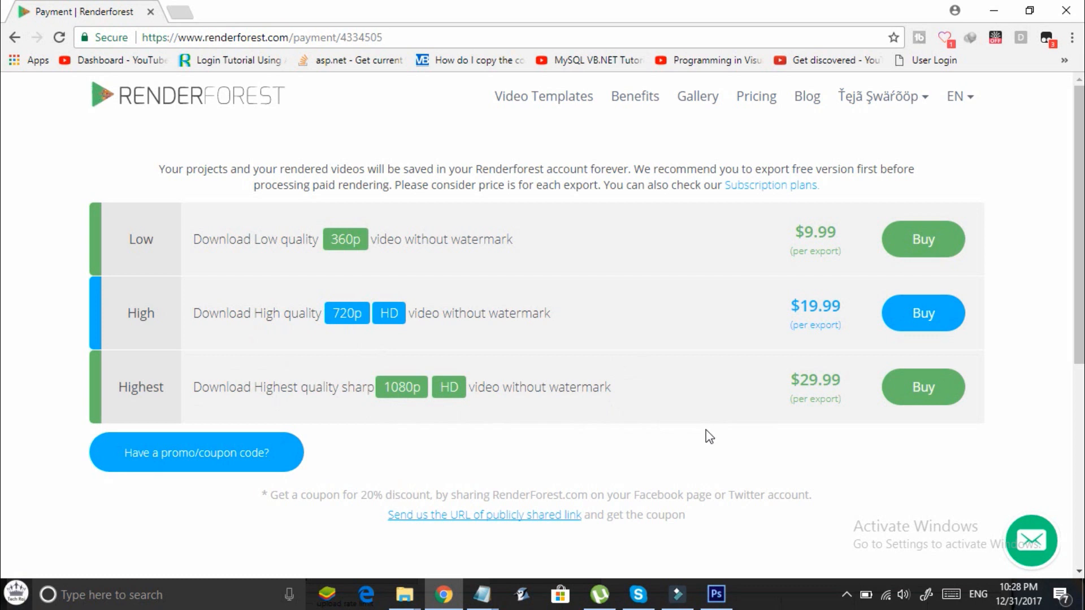
{"action": "left_click", "coordinate": [149, 464]}
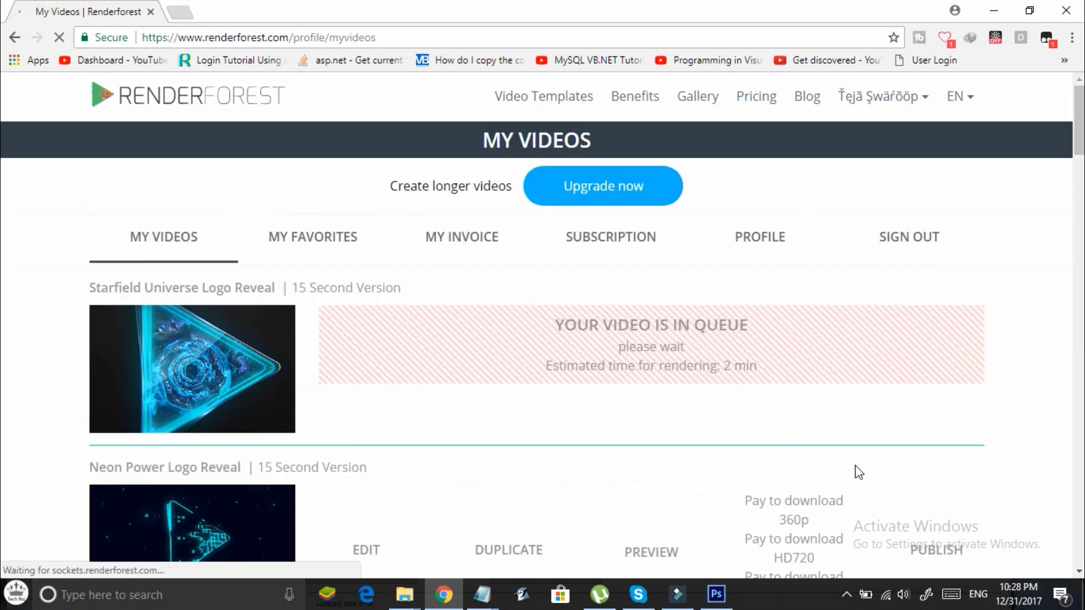